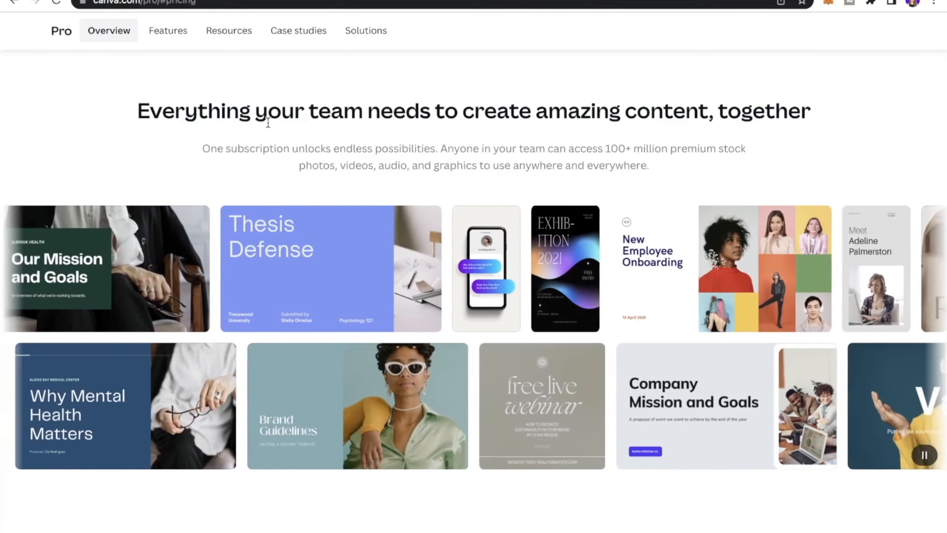
# Step: Look over the Canva Pro overview and open the account sign-up from the home page
pyautogui.scroll(-2, 268, 121)
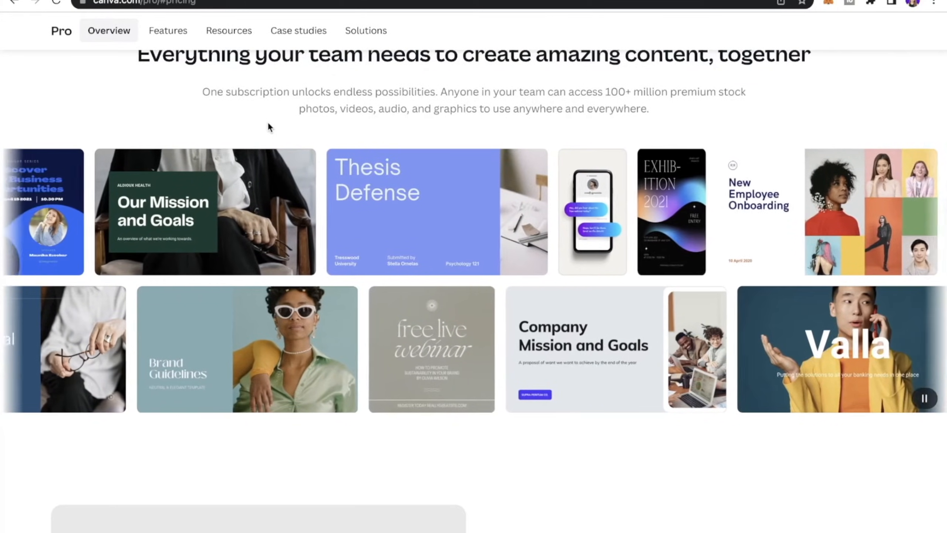
pyautogui.scroll(-2, 268, 124)
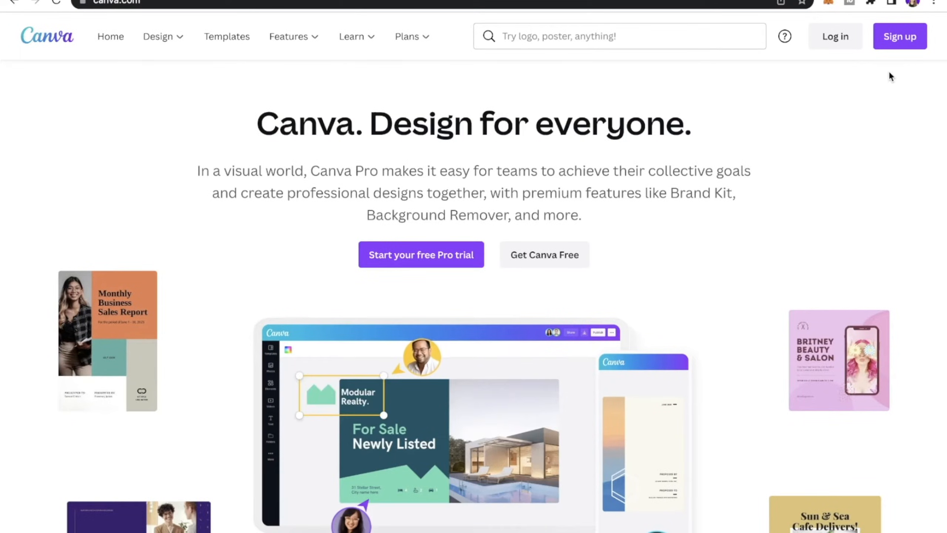
pyautogui.click(900, 36)
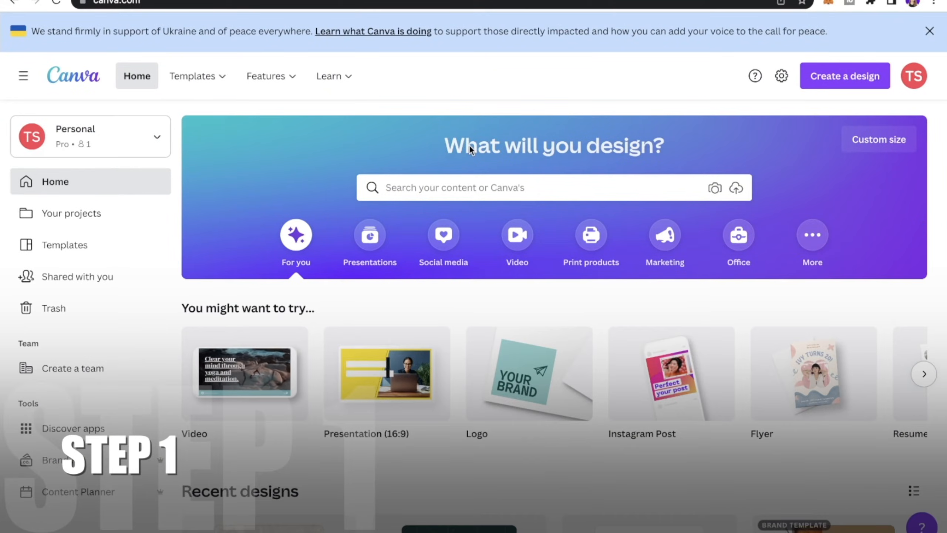
# Step: Search the Canva templates for "Facebook Ad"
pyautogui.click(474, 189)
pyautogui.write('Facebook Ad')
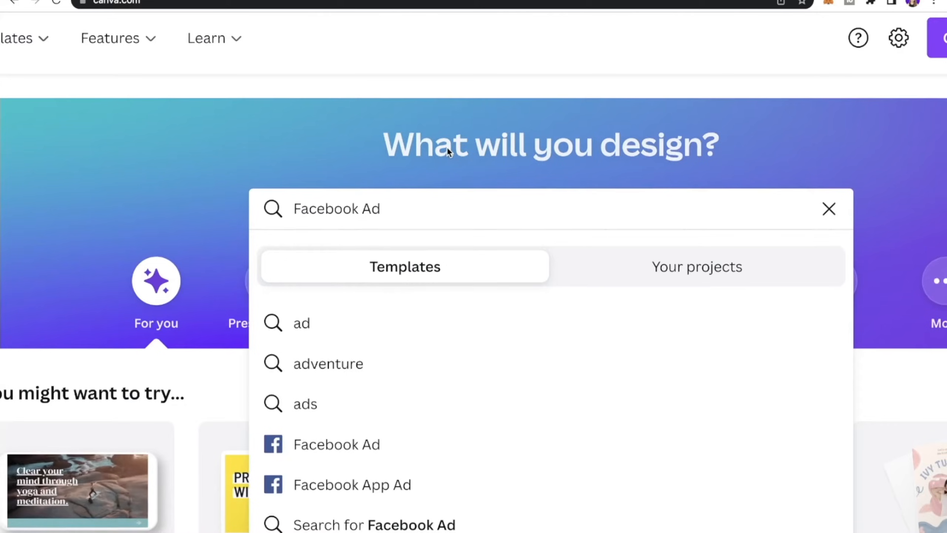
pyautogui.press('Return')
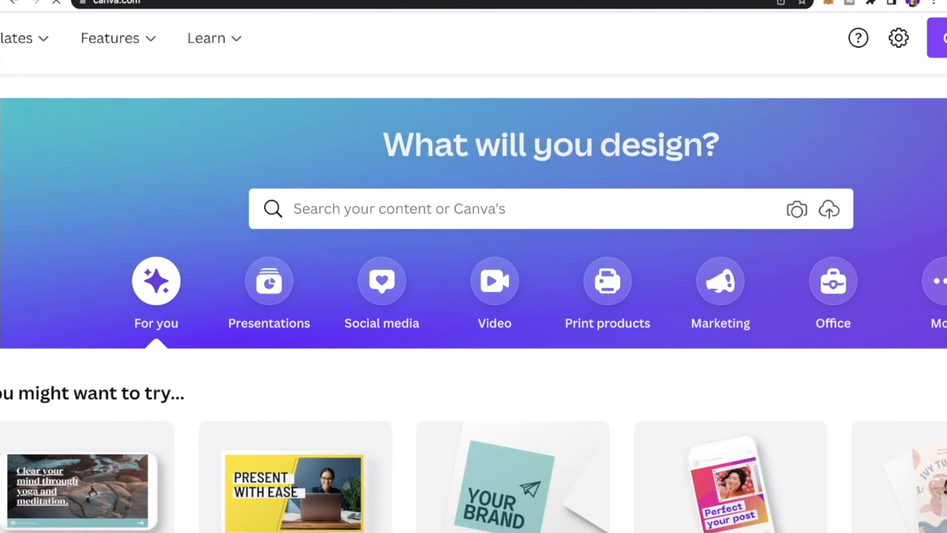
# Step: Choose the "Let's Learn New Recipes from Famous Chefs" template from the Facebook ad results for editing
pyautogui.scroll(-2, 441, 136)
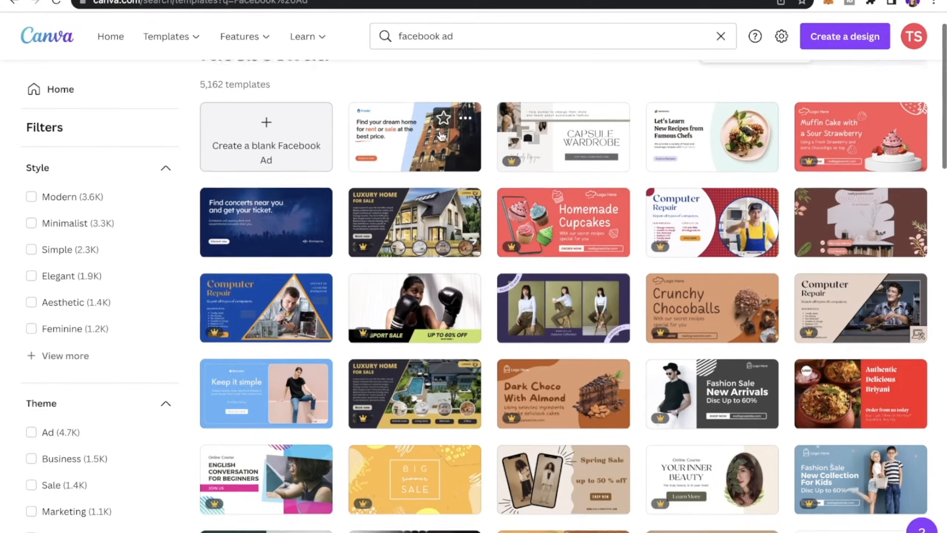
pyautogui.scroll(-8, 441, 134)
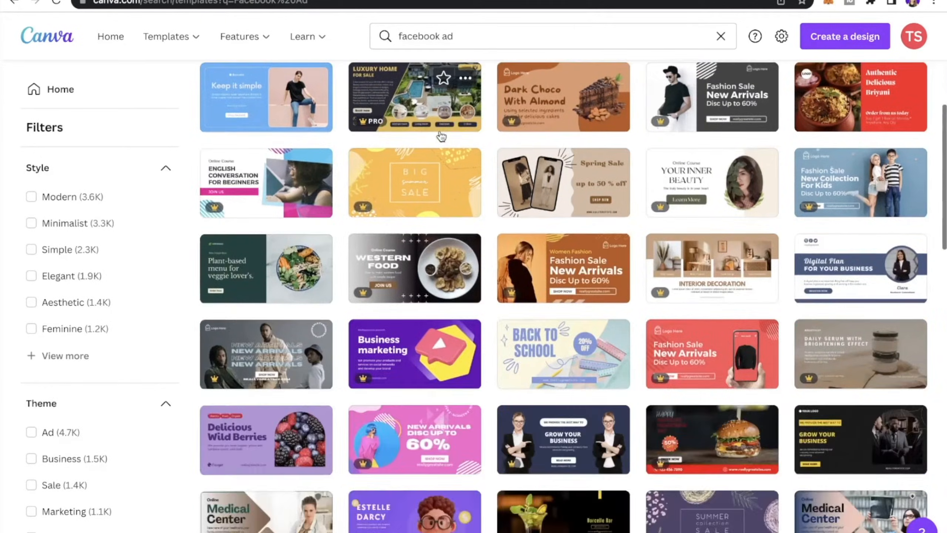
pyautogui.scroll(10, 439, 133)
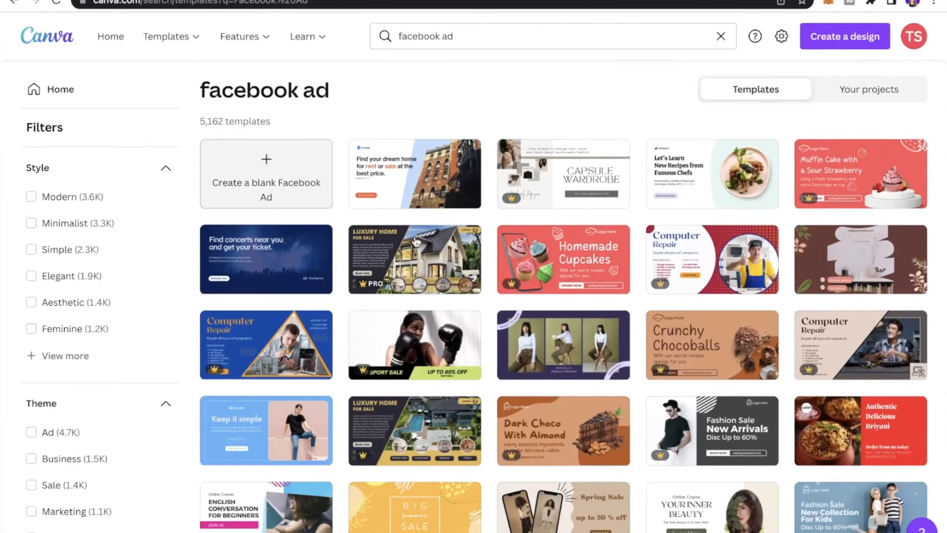
pyautogui.scroll(-6, 417, 242)
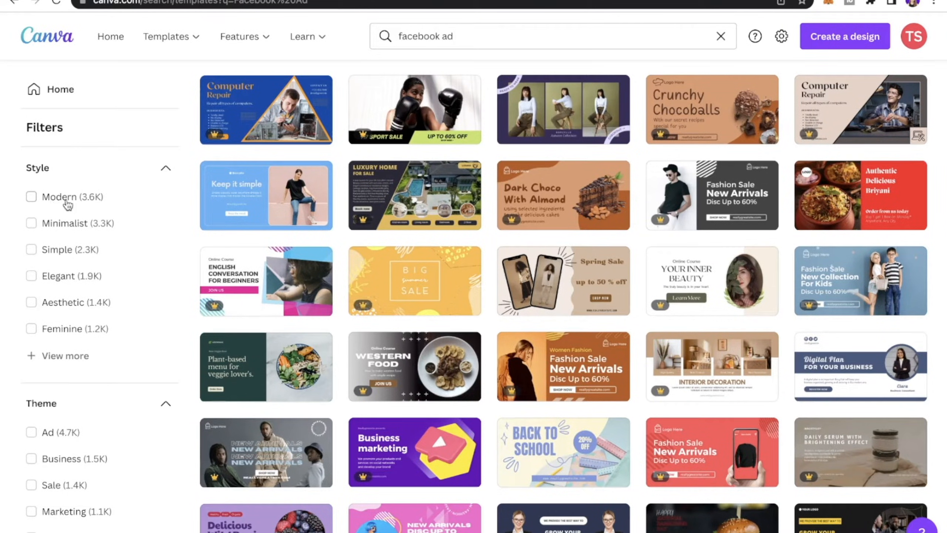
pyautogui.scroll(-4, 64, 296)
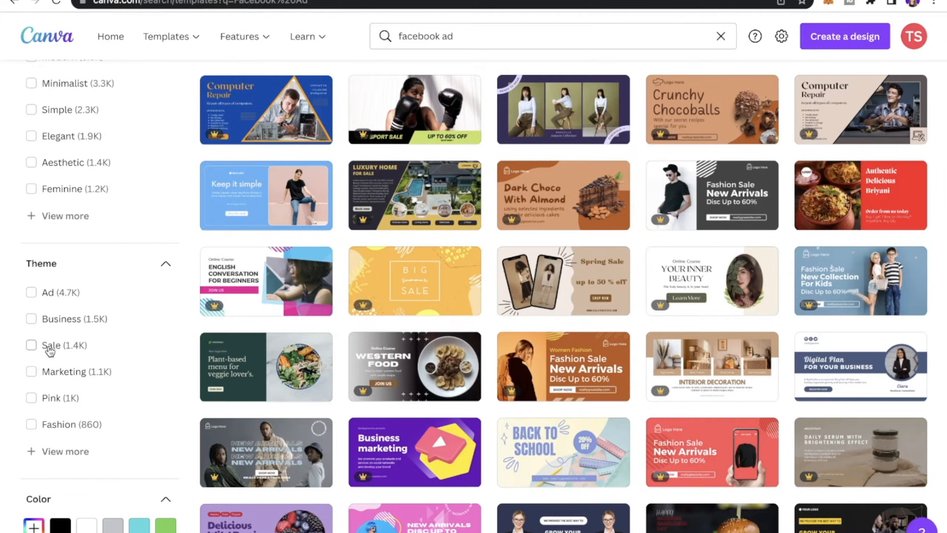
pyautogui.scroll(-2, 50, 350)
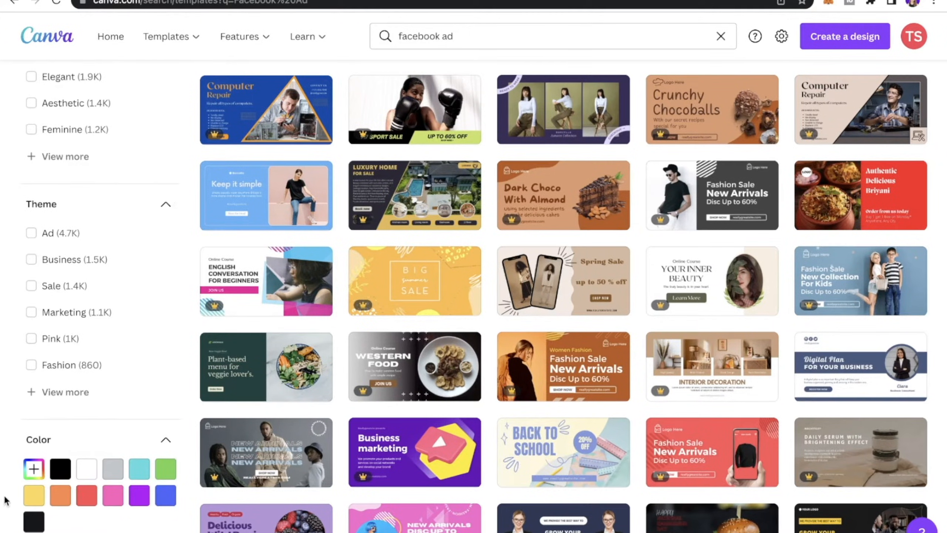
pyautogui.scroll(6, 690, 164)
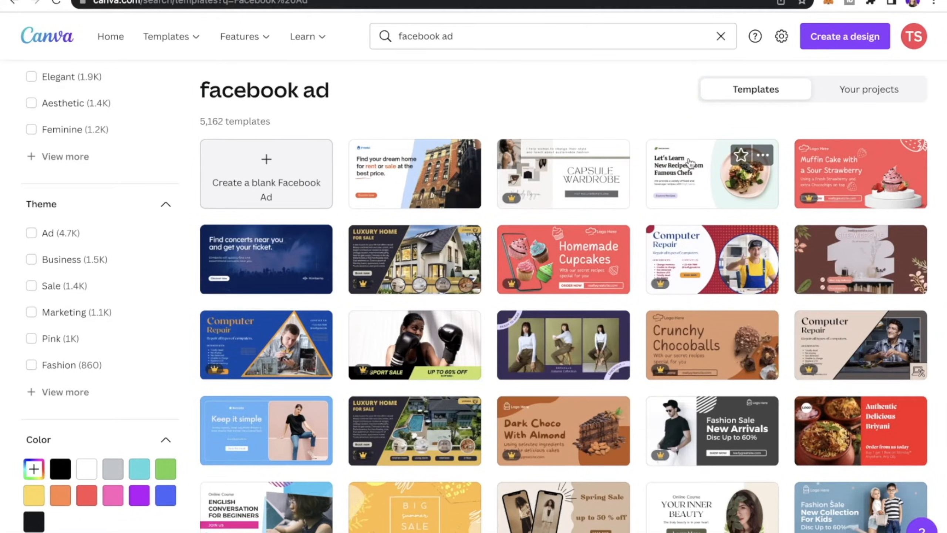
pyautogui.click(689, 163)
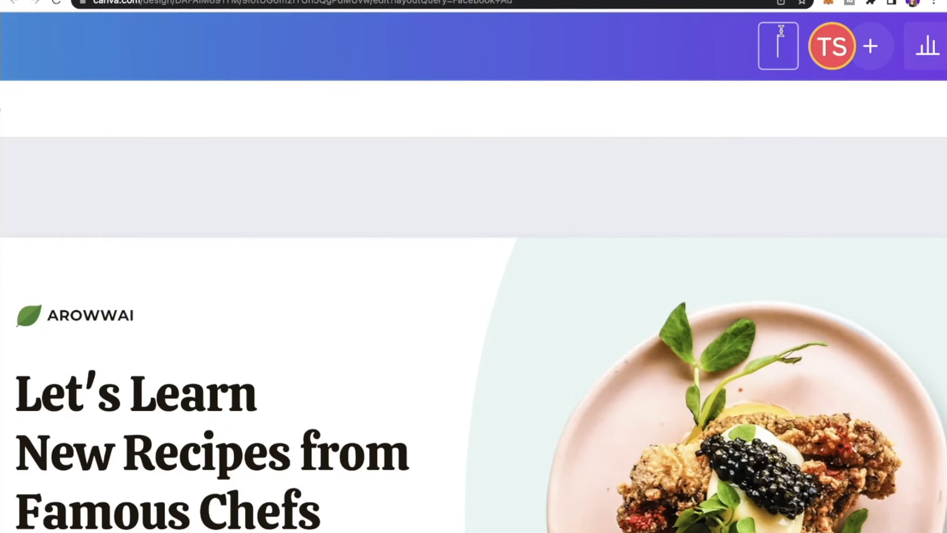
# Step: Name the design "Facebook Ad- Pizza Pizza"
pyautogui.write('acebook')
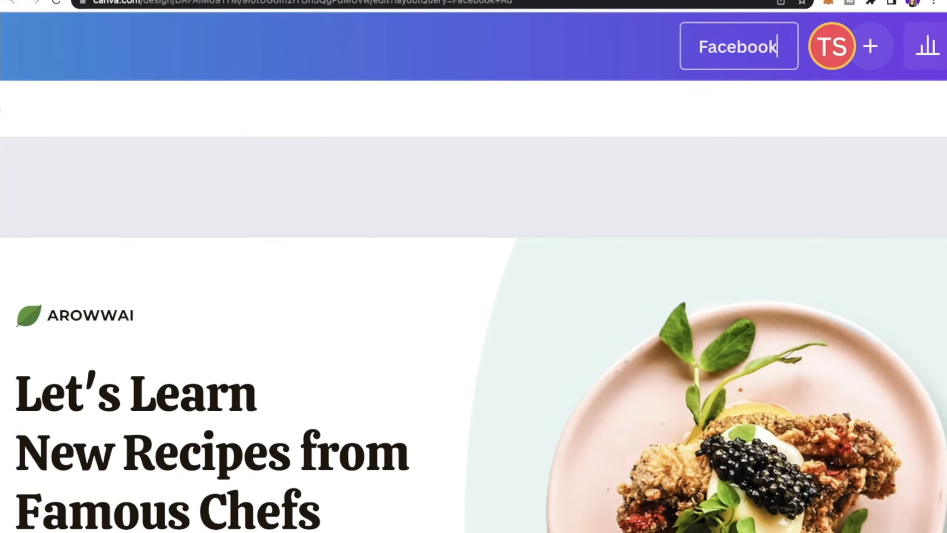
pyautogui.write(' Ad- Pizz')
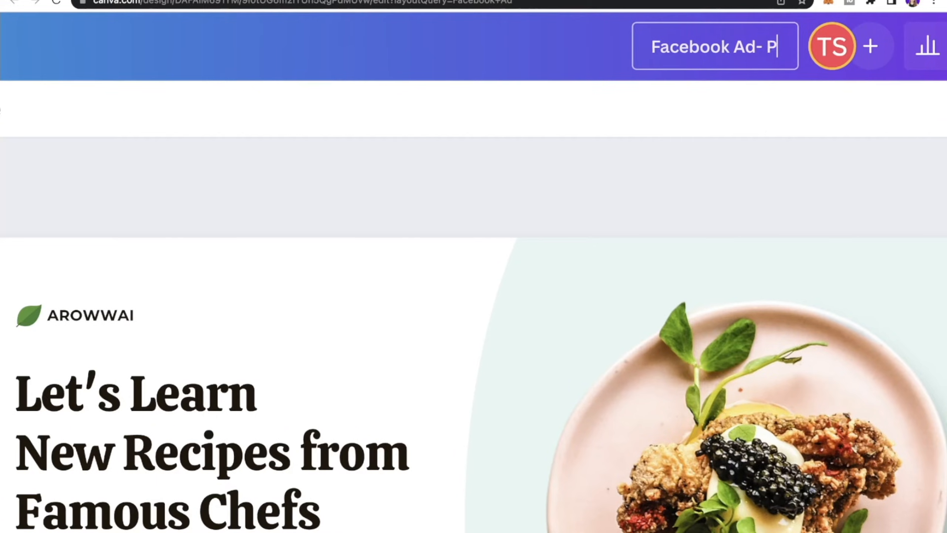
pyautogui.write('a Pizza')
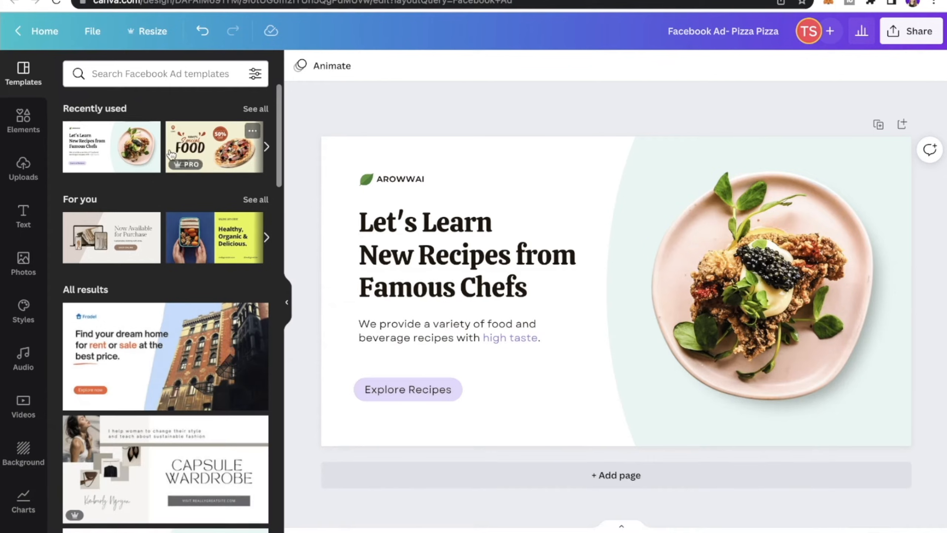
# Step: Examine the element library's categories, from lines, shapes, graphics and stickers to charts, tables, frames and grids
pyautogui.click(23, 119)
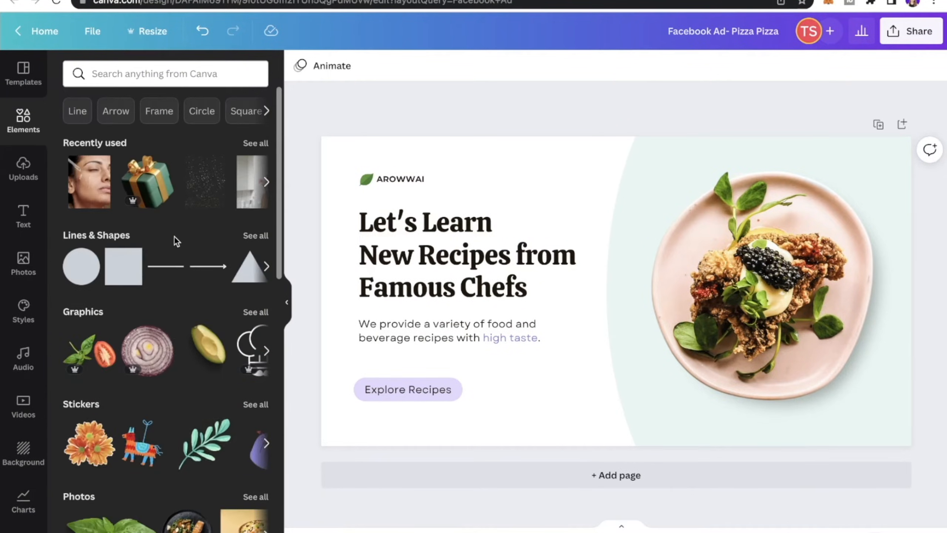
pyautogui.scroll(-3, 174, 235)
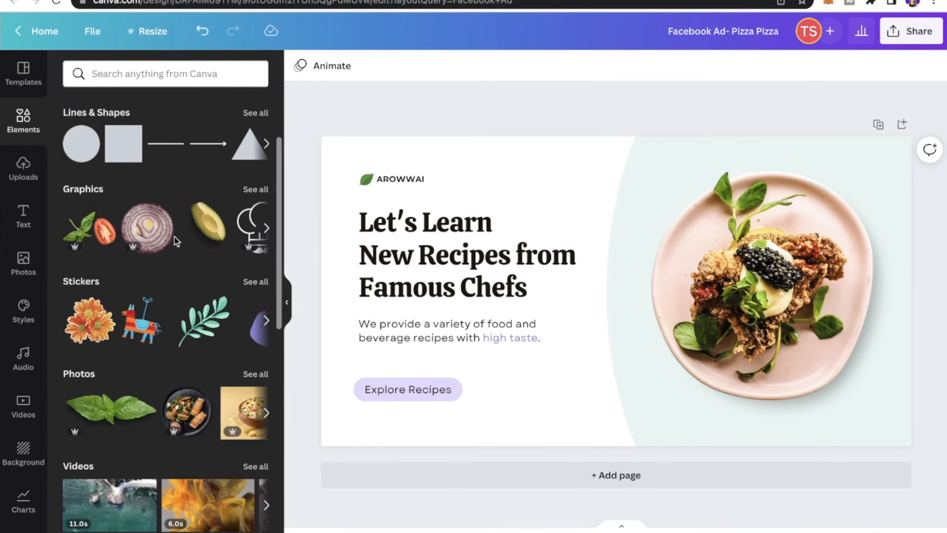
pyautogui.scroll(-3, 209, 273)
pyautogui.scroll(-3, 205, 283)
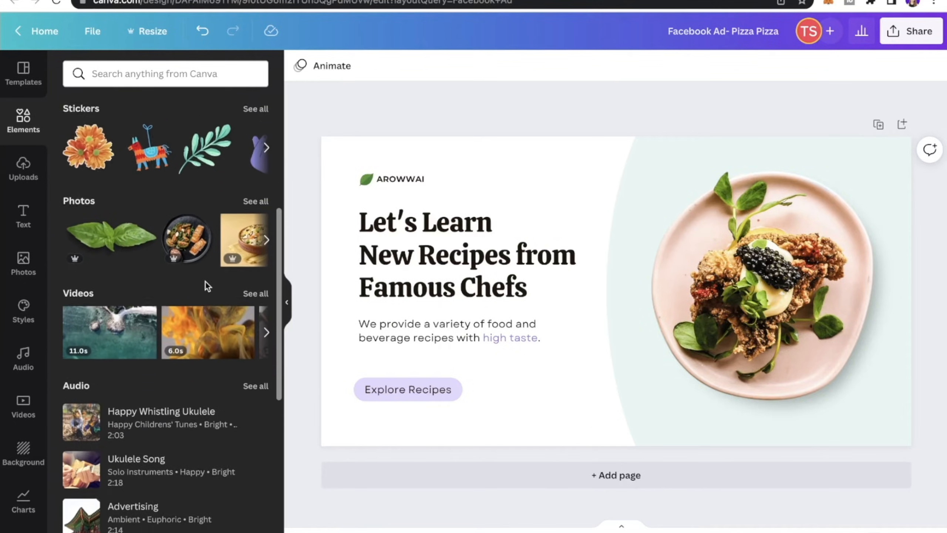
pyautogui.scroll(2, 83, 198)
pyautogui.scroll(3, 81, 181)
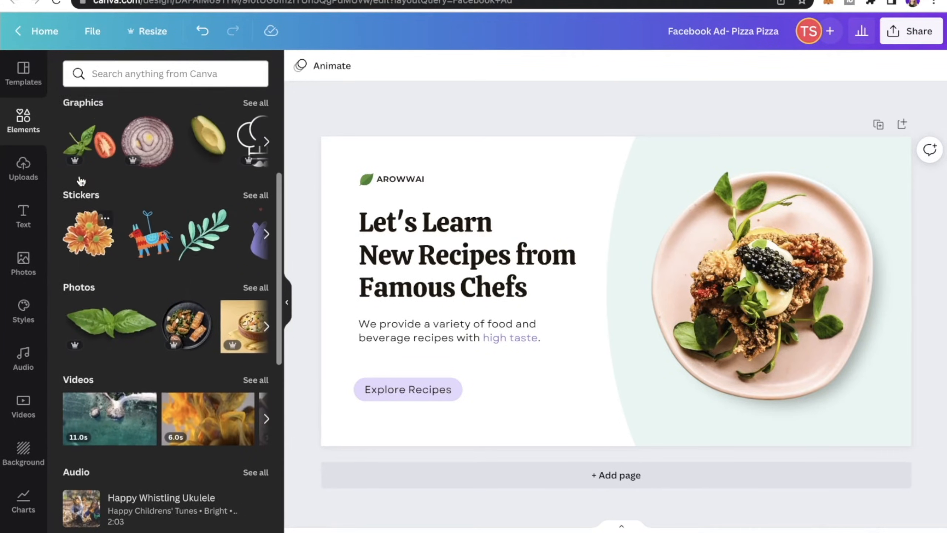
pyautogui.scroll(-8, 81, 180)
pyautogui.scroll(-5, 83, 224)
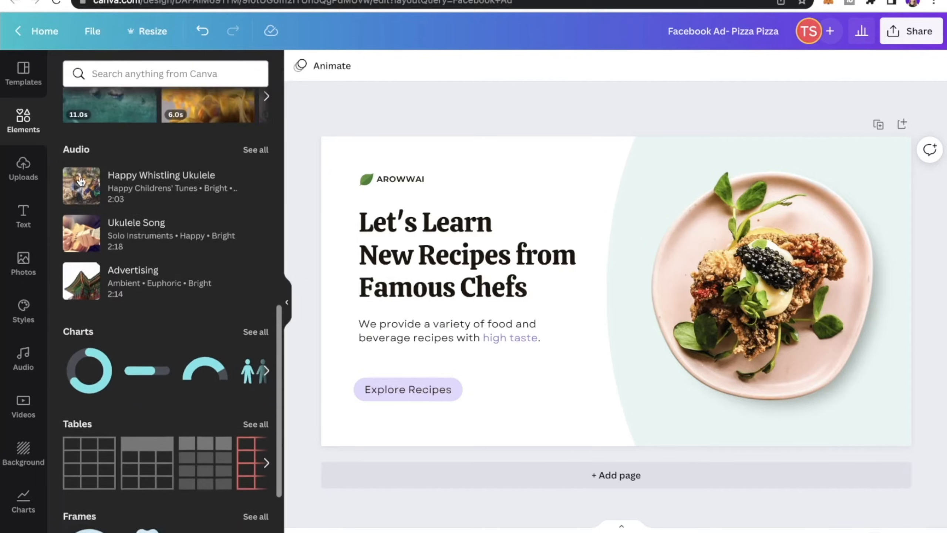
pyautogui.scroll(-1, 99, 276)
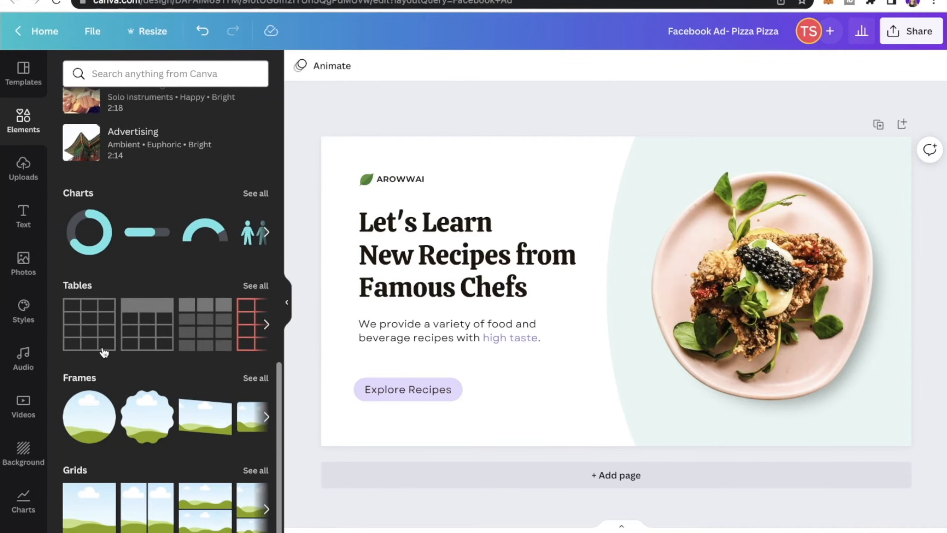
pyautogui.scroll(10, 104, 352)
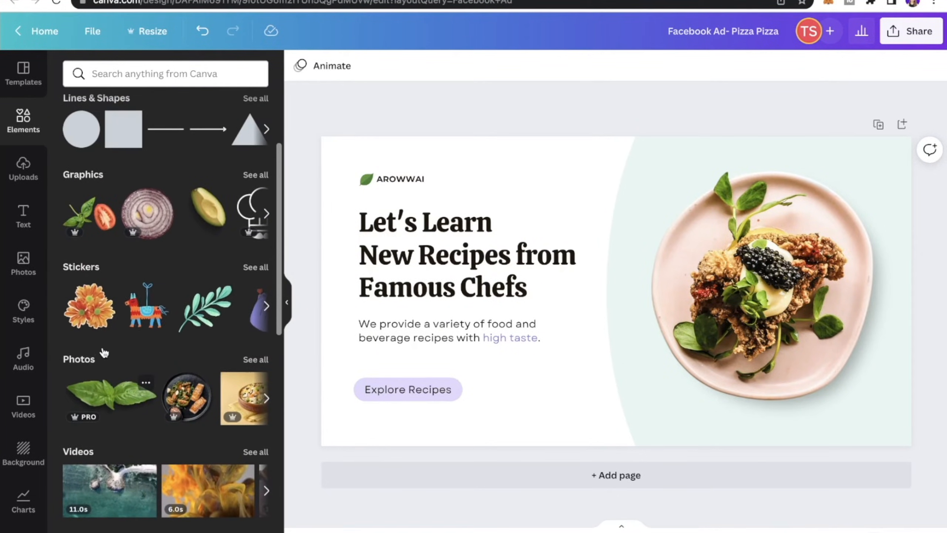
# Step: Try out the blue Share sticker from the social media stickers on the ad at a smaller size and delete it
pyautogui.click(256, 267)
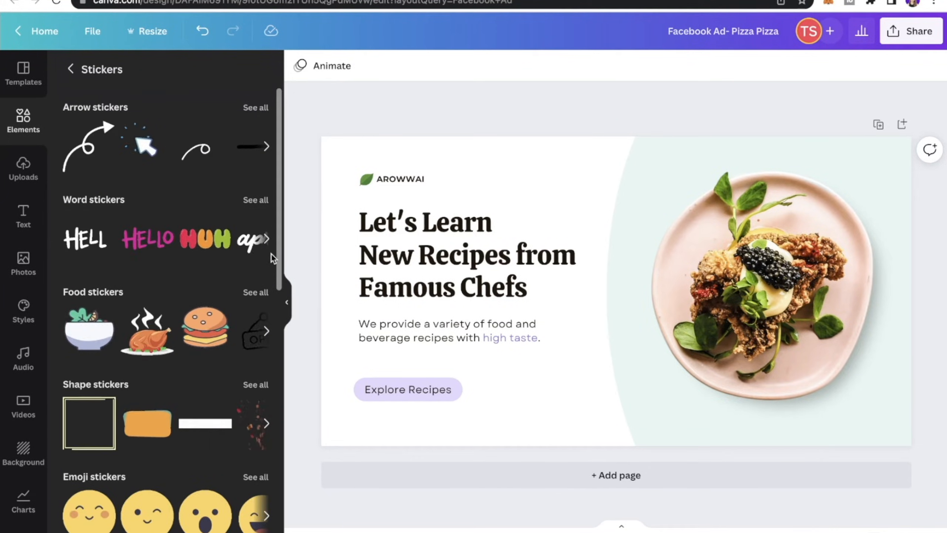
pyautogui.scroll(-10, 148, 450)
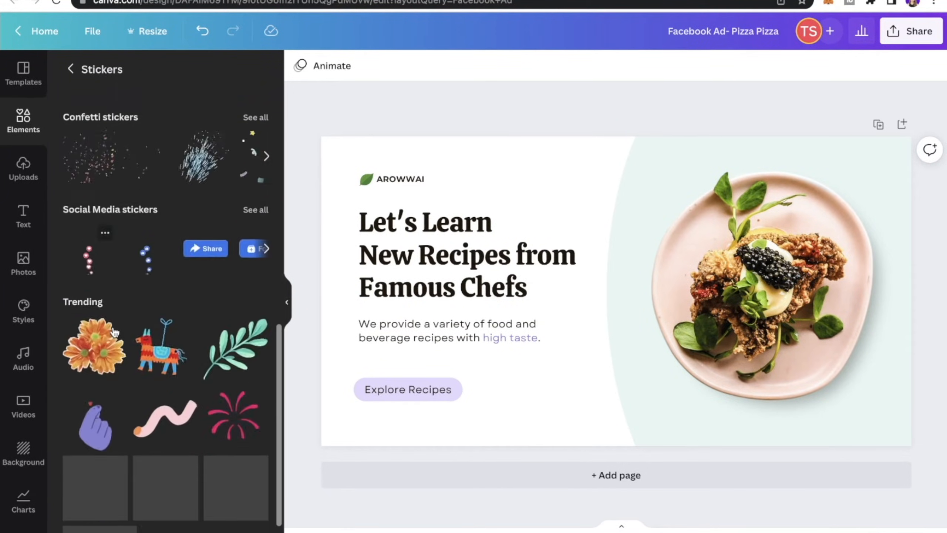
pyautogui.click(205, 246)
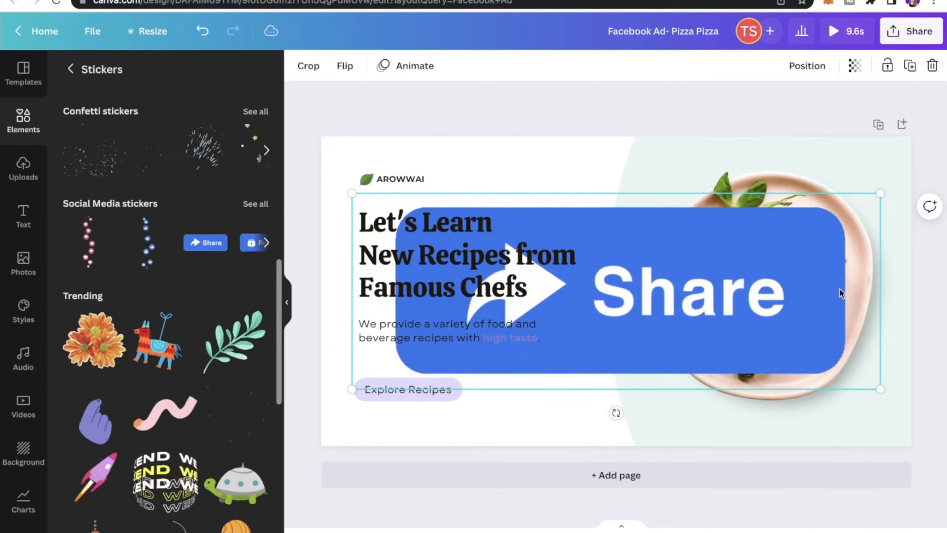
pyautogui.moveTo(880, 389); pyautogui.dragTo(522, 394)
pyautogui.press('Delete')
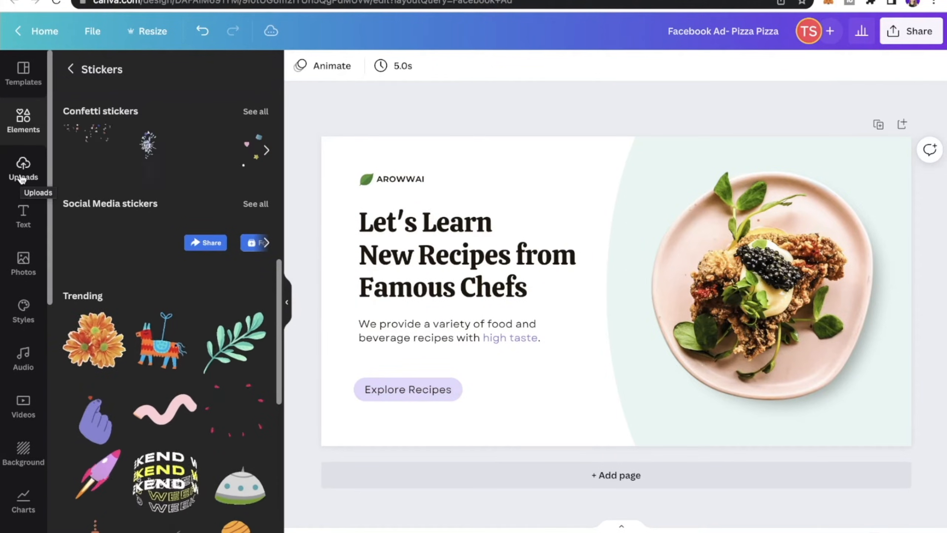
pyautogui.click(22, 176)
pyautogui.click(161, 101)
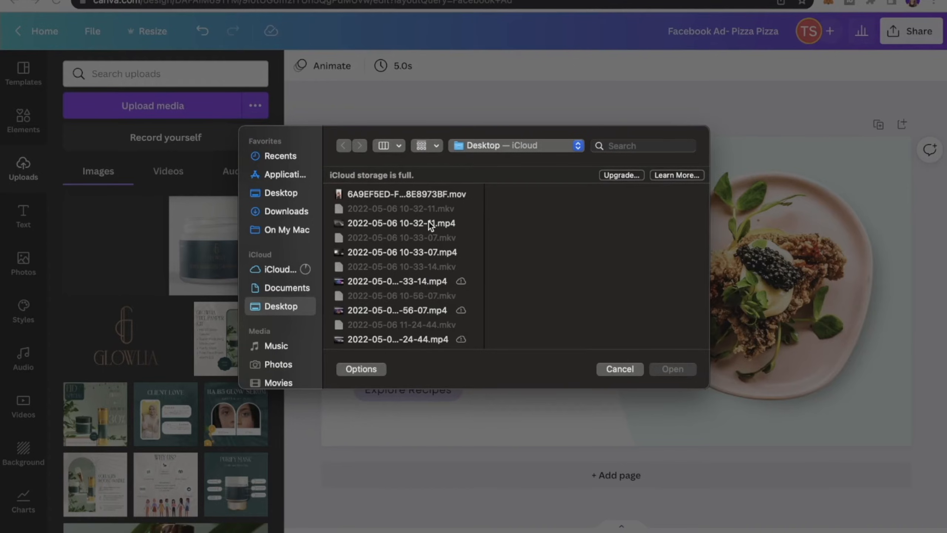
pyautogui.click(637, 373)
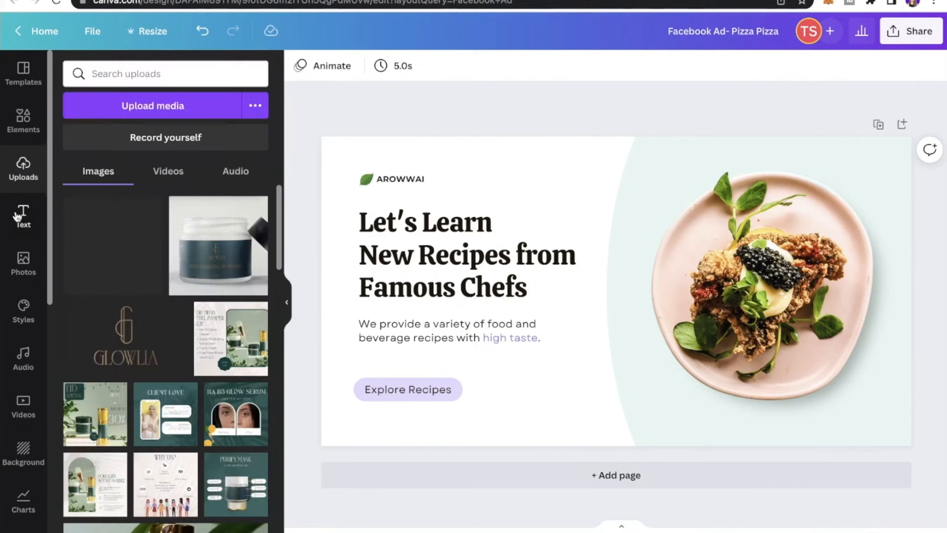
# Step: Add a heading text box to the recipe ad
pyautogui.click(16, 215)
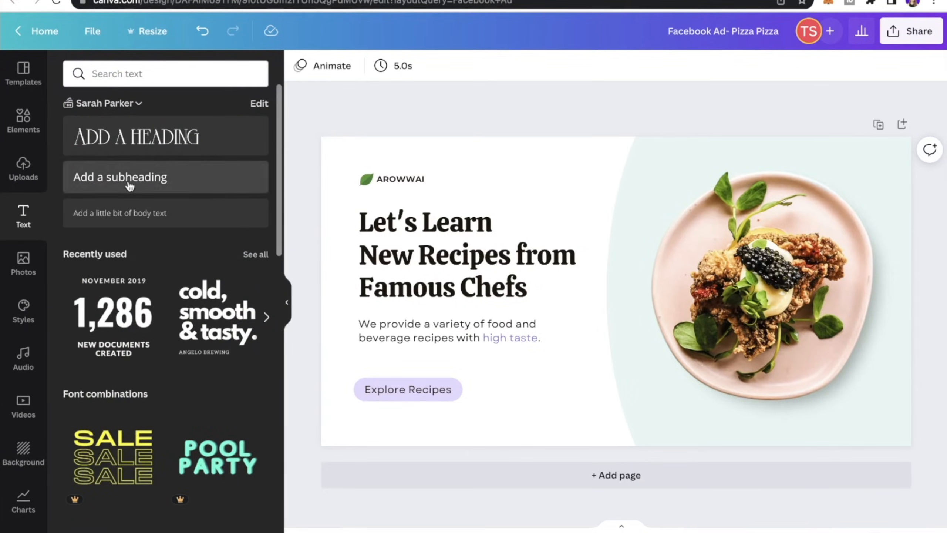
pyautogui.click(149, 137)
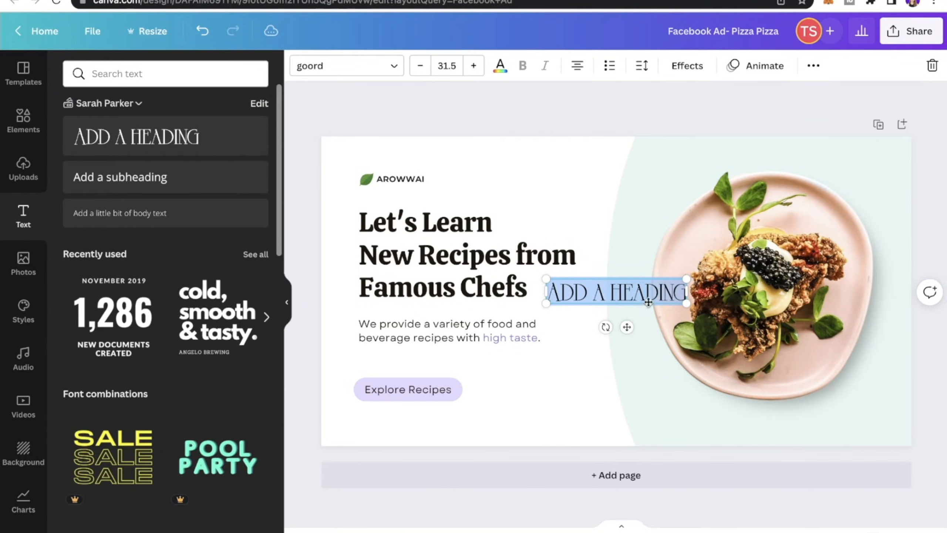
# Step: Examine the fonts and font sizes available for the added heading text
pyautogui.click(365, 70)
pyautogui.scroll(-5, 208, 292)
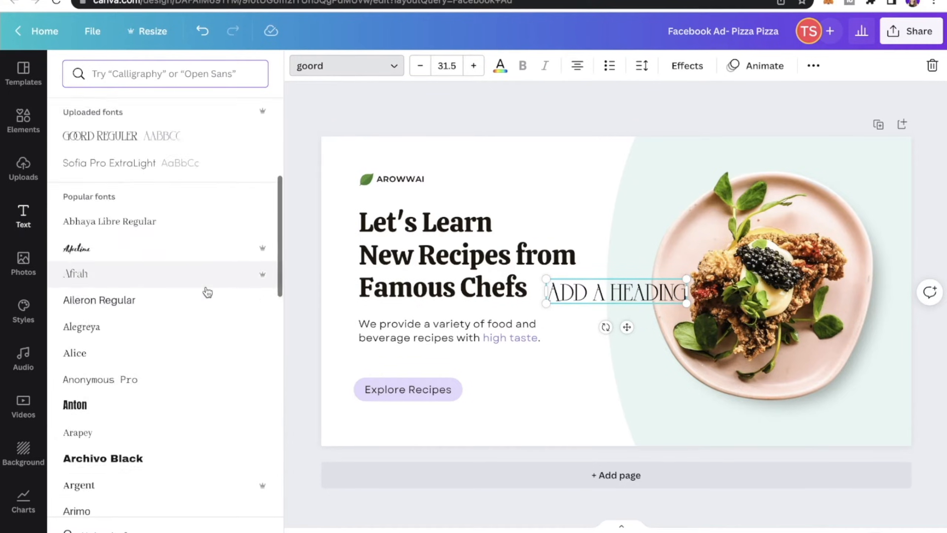
pyautogui.scroll(-10, 207, 292)
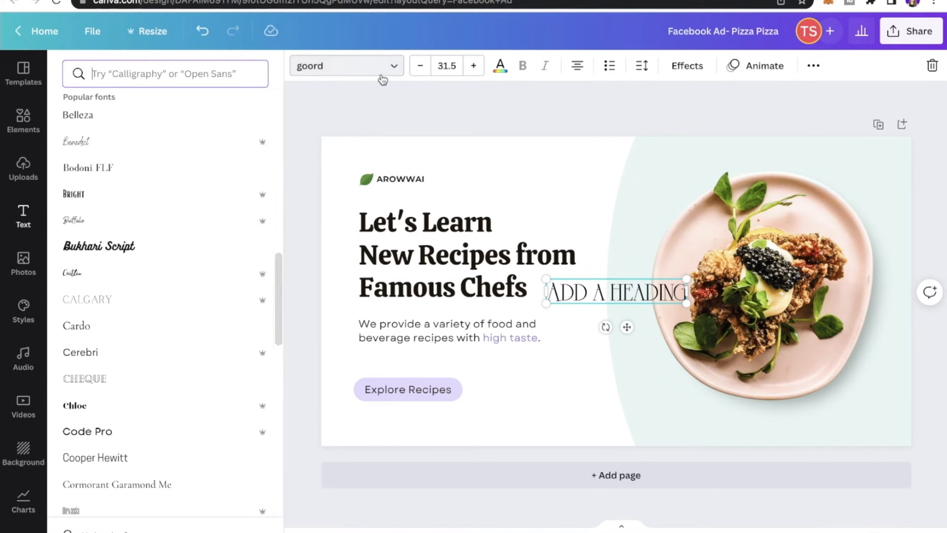
pyautogui.click(382, 80)
pyautogui.click(446, 65)
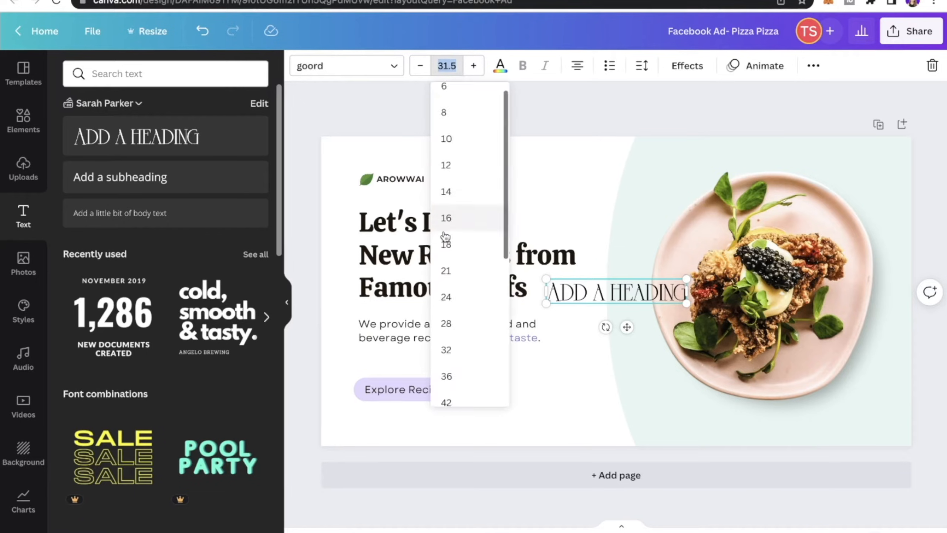
pyautogui.scroll(-5, 445, 236)
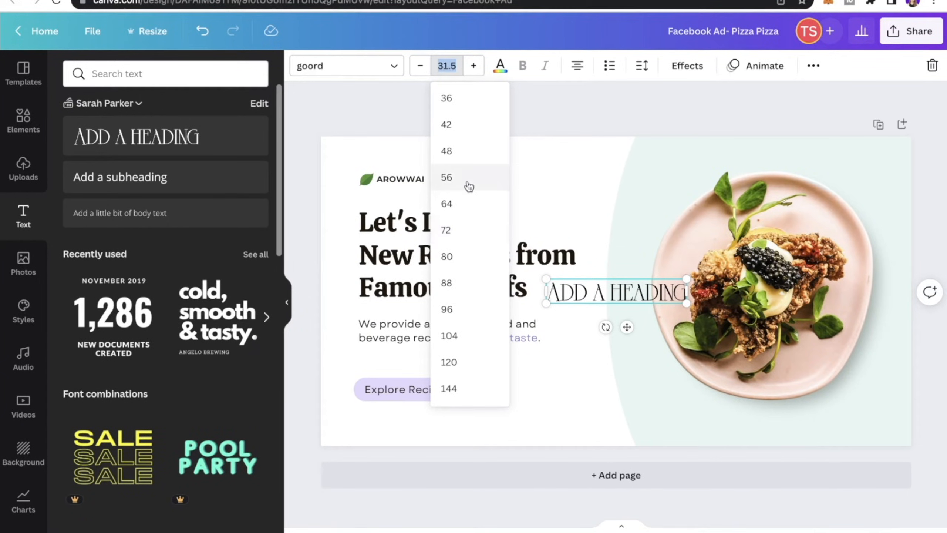
pyautogui.click(562, 135)
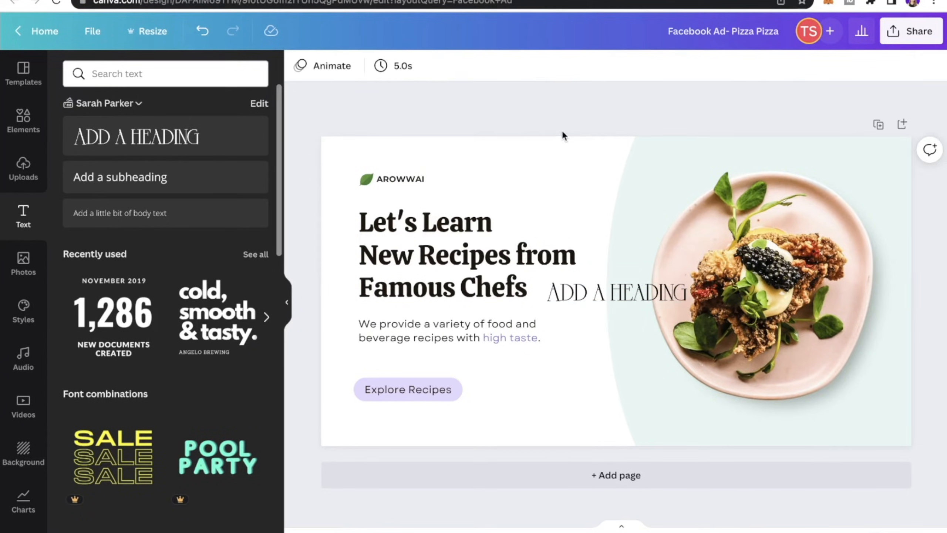
# Step: Look through the text colour palettes for the added heading and try justified alignment on it
pyautogui.click(648, 296)
pyautogui.click(497, 73)
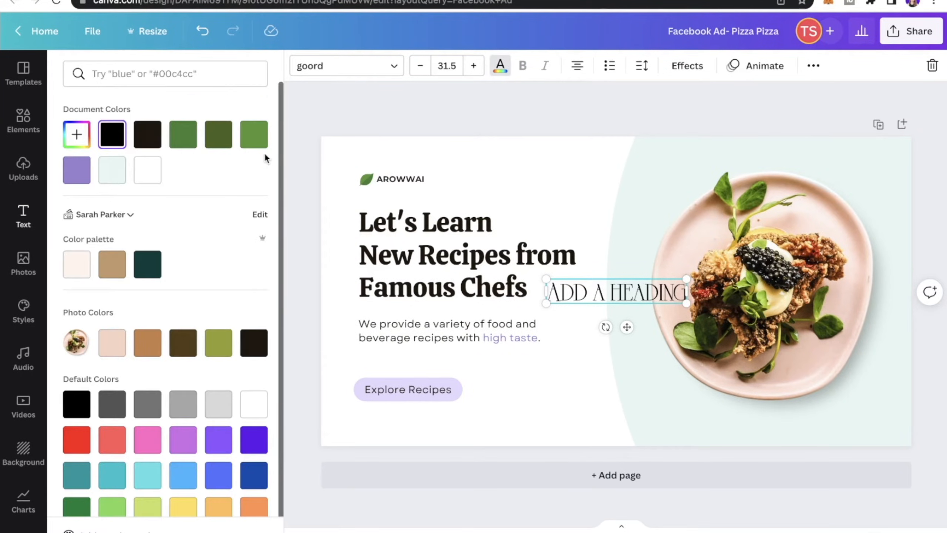
pyautogui.scroll(-1, 266, 159)
pyautogui.click(184, 317)
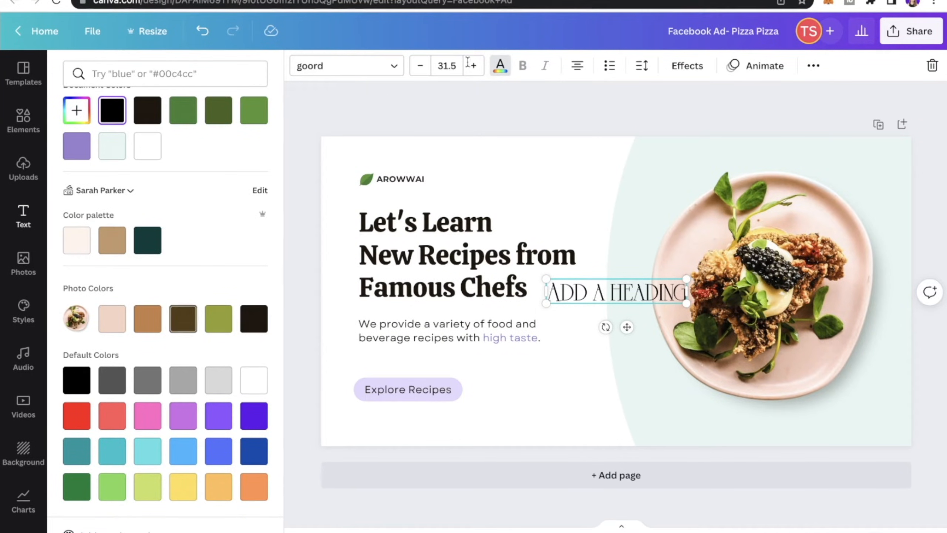
pyautogui.click(581, 70)
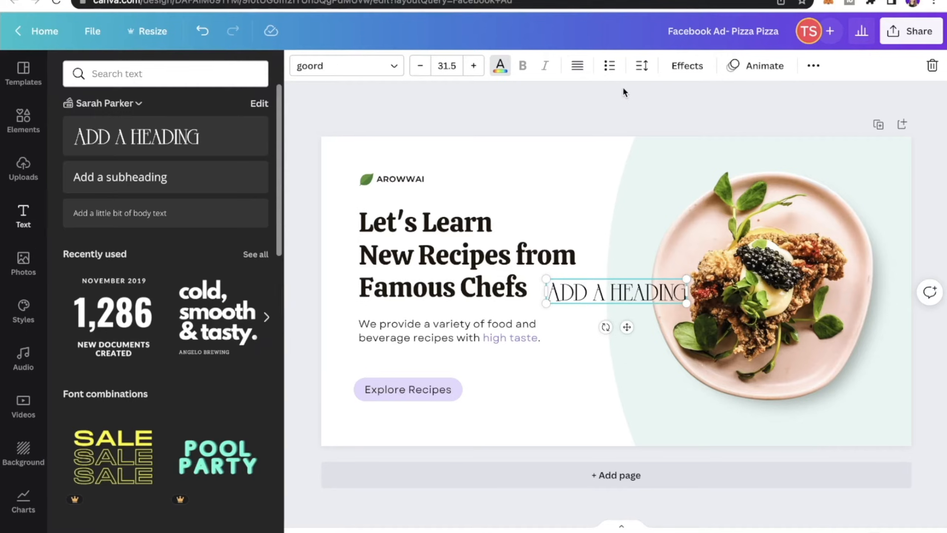
pyautogui.press('Escape')
# Step: Try out the Shadow, Lift, Glitch and Neon text effects on the added heading
pyautogui.click(685, 66)
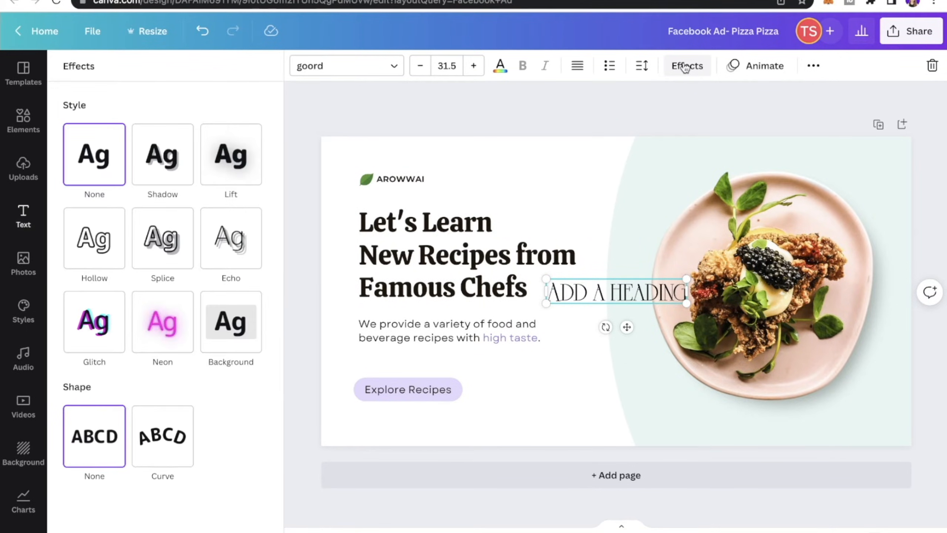
pyautogui.click(158, 169)
pyautogui.click(217, 166)
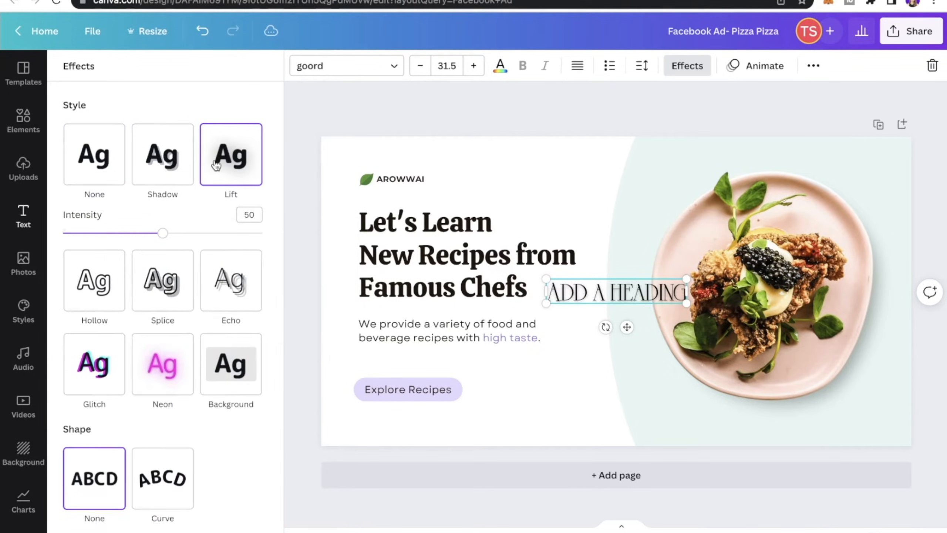
pyautogui.click(94, 358)
pyautogui.click(147, 357)
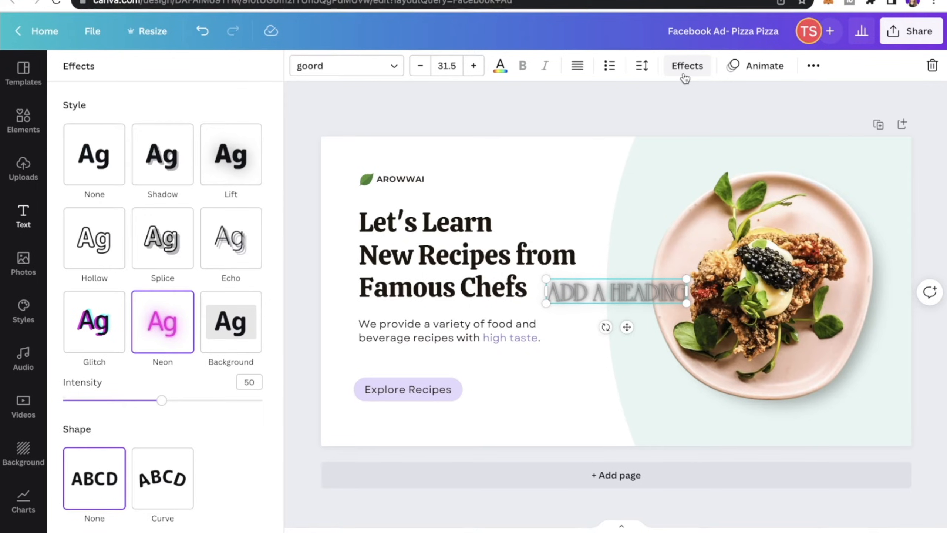
pyautogui.click(685, 77)
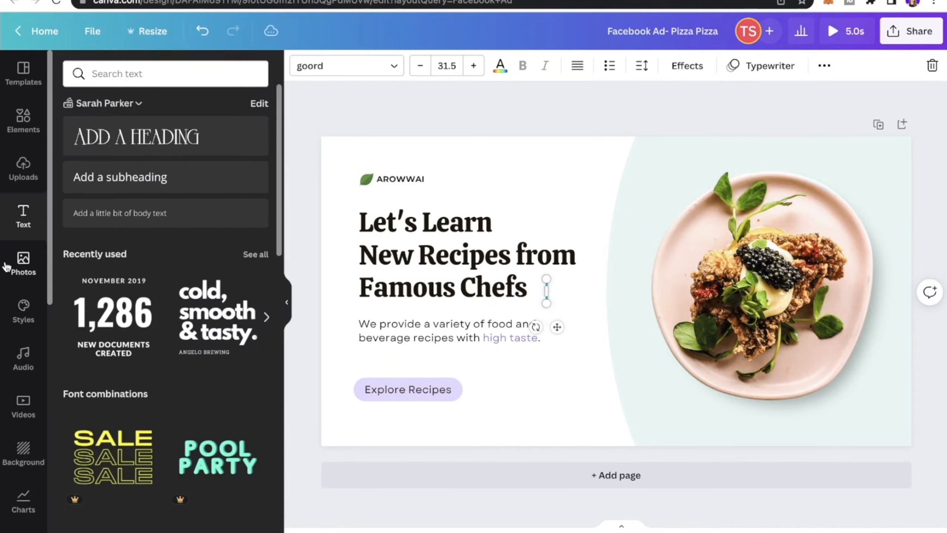
# Step: Browse the stock photos and search them for "PIZZA"
pyautogui.click(23, 264)
pyautogui.scroll(-5, 145, 369)
pyautogui.scroll(-5, 145, 369)
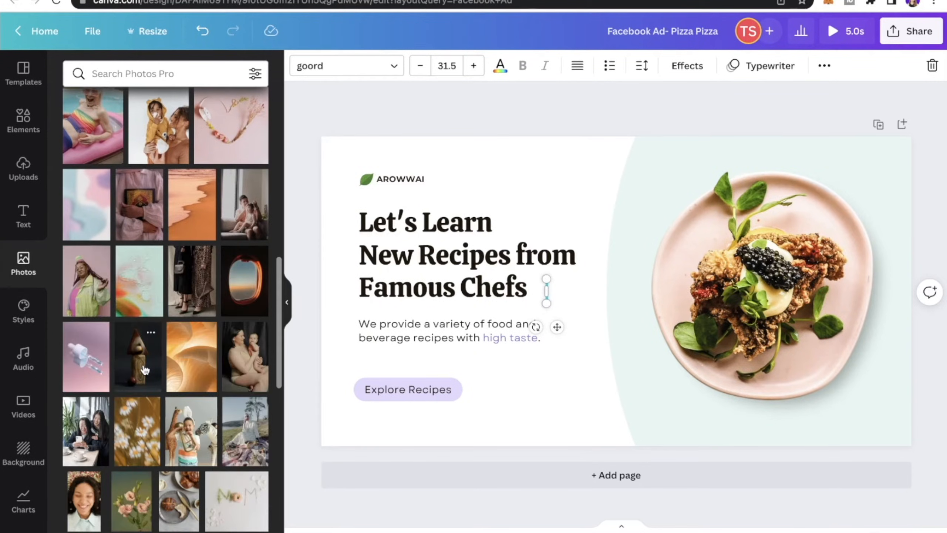
pyautogui.click(164, 74)
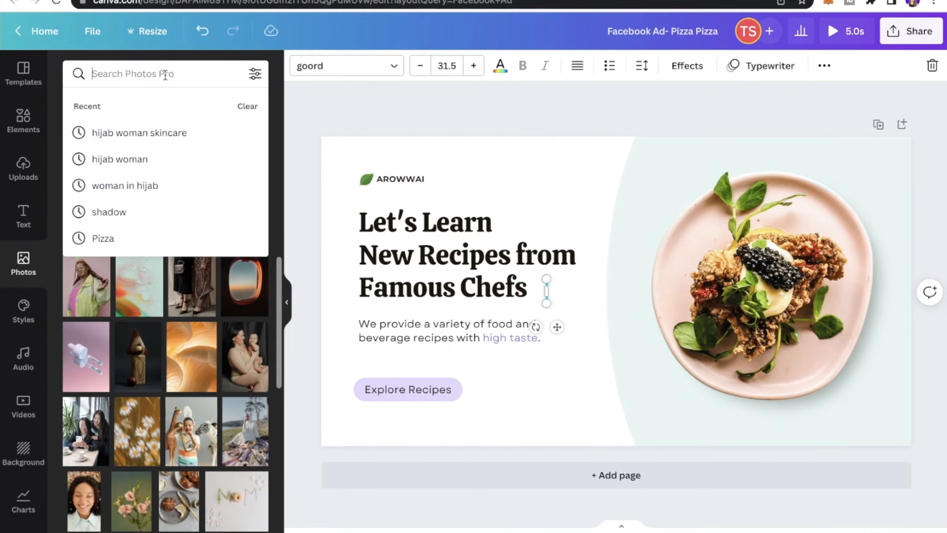
pyautogui.write('PIZZA')
pyautogui.press('Return')
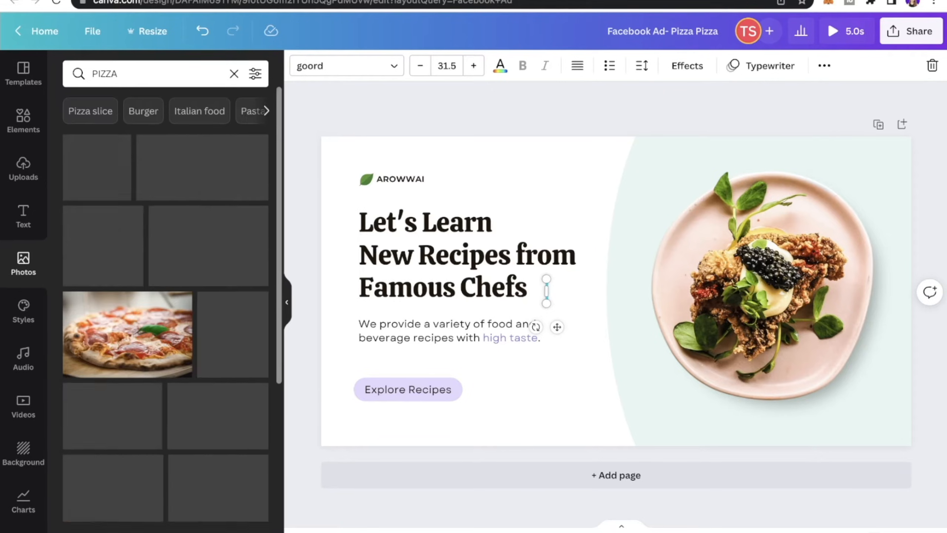
# Step: Try out the pepperoni pizza slice photo on the ad, moving it over the plate of food
pyautogui.scroll(-7, 187, 178)
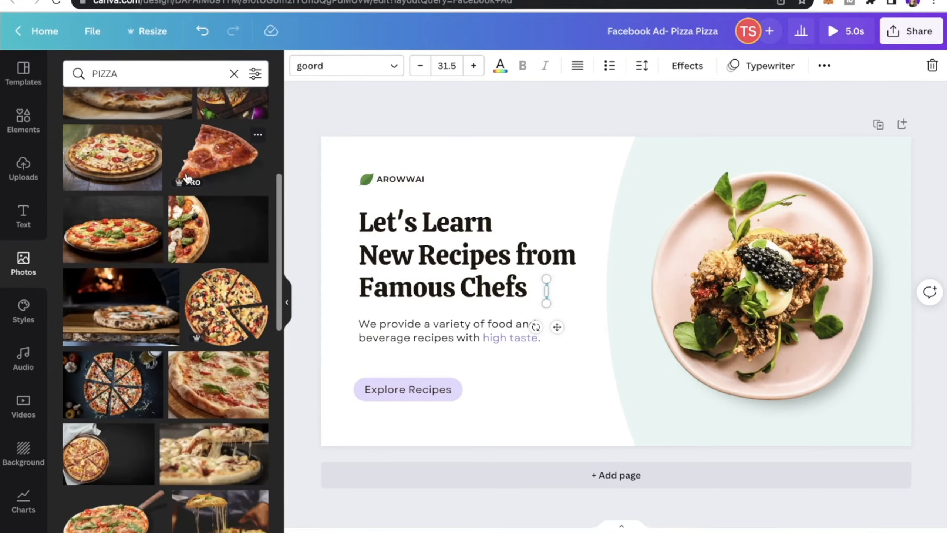
pyautogui.click(194, 163)
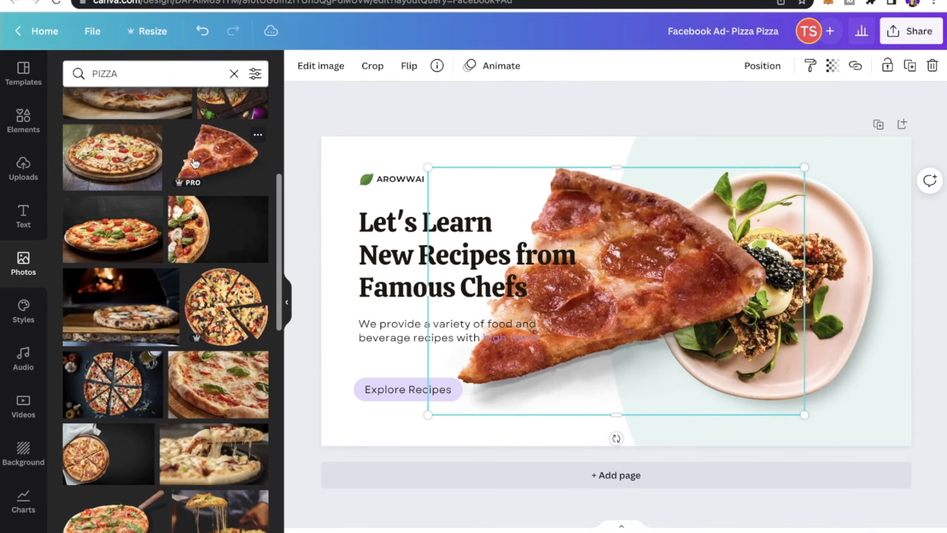
pyautogui.moveTo(627, 235); pyautogui.dragTo(773, 245)
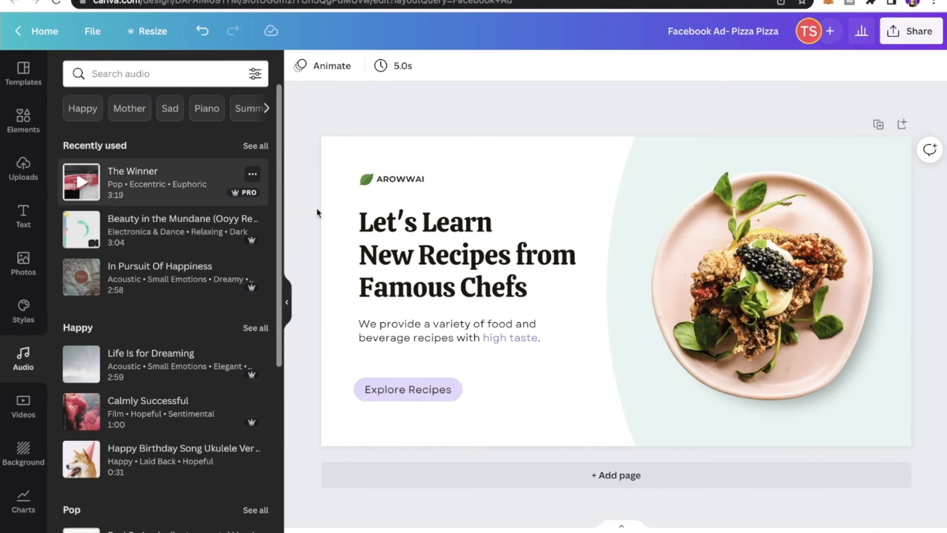
# Step: Examine the video, background and chart libraries and the additional integrated apps
pyautogui.click(17, 416)
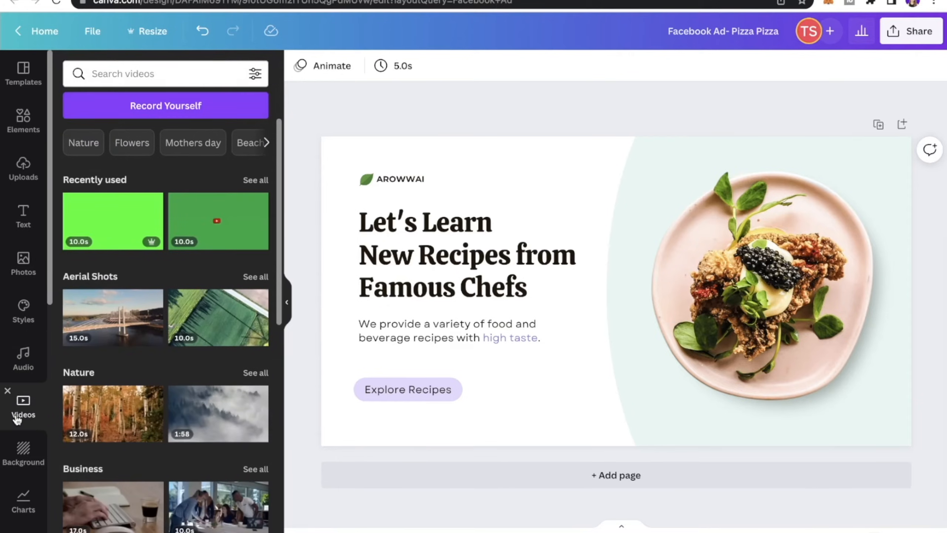
pyautogui.scroll(-6, 204, 282)
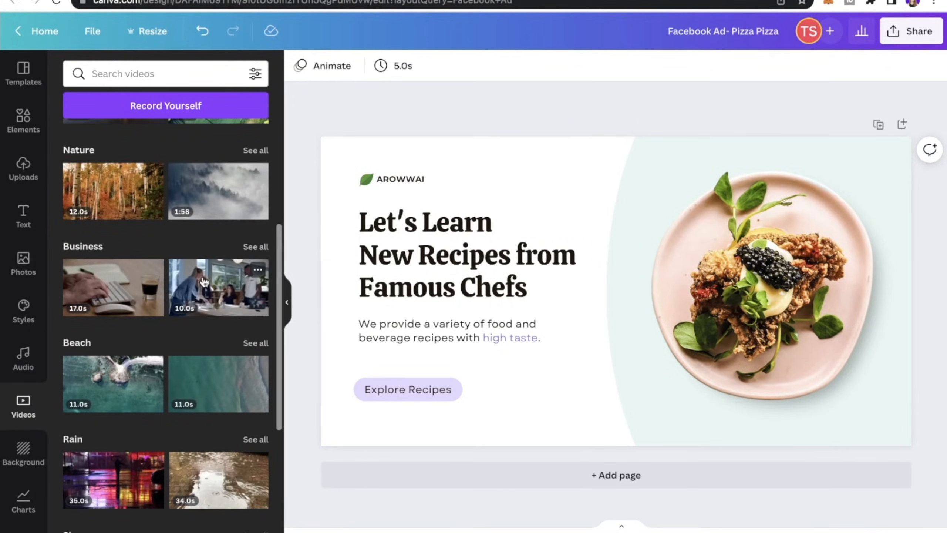
pyautogui.scroll(-4, 28, 276)
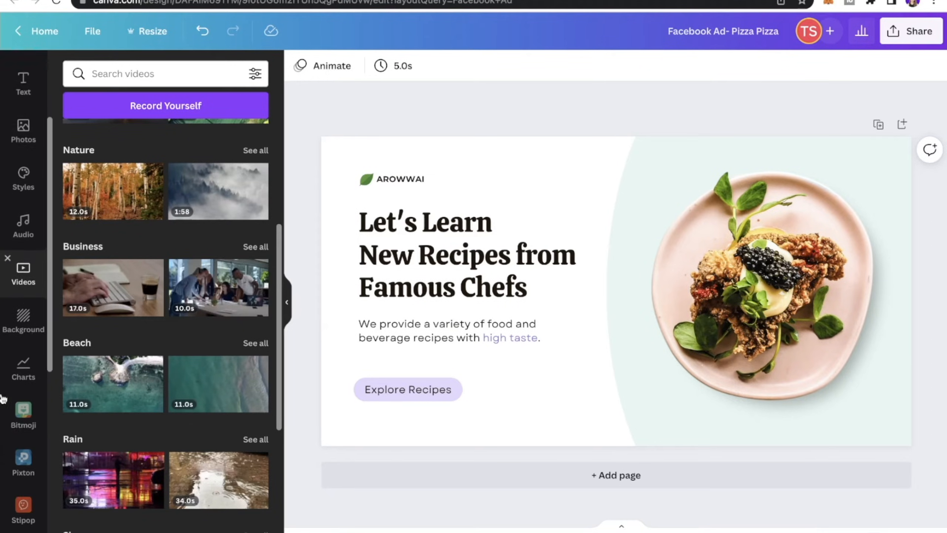
pyautogui.click(28, 278)
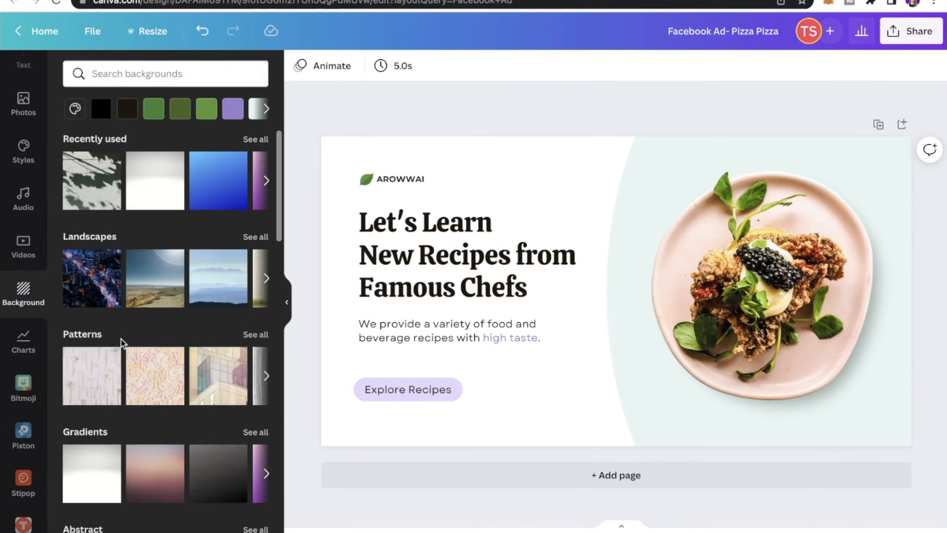
pyautogui.click(22, 346)
pyautogui.scroll(-3, 25, 388)
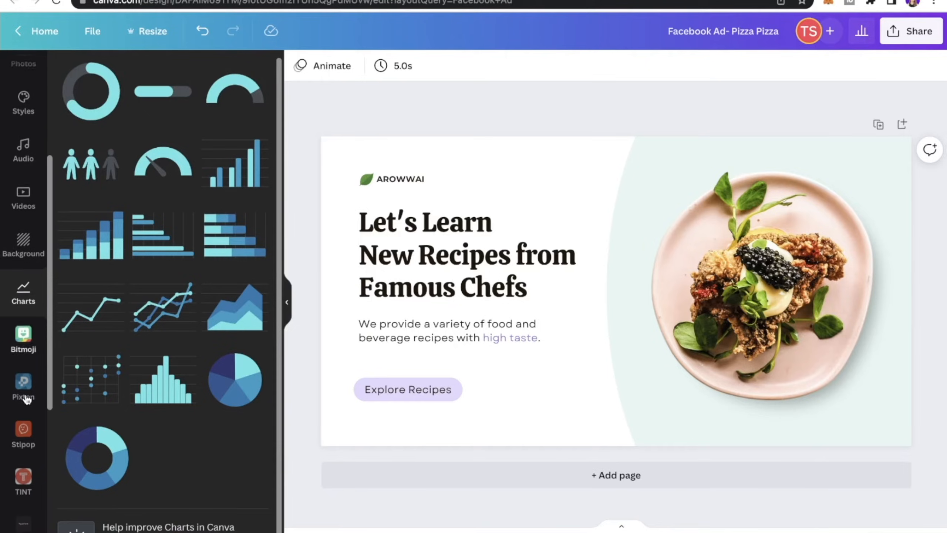
pyautogui.scroll(-3, 23, 462)
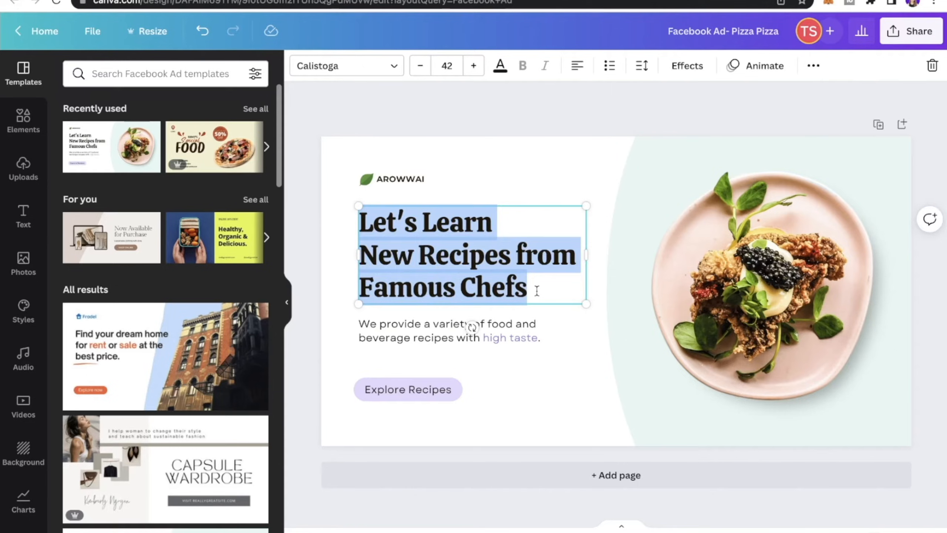
# Step: Replace the recipe headline with "50% Off" and enlarge it to span the ad's white area
pyautogui.moveTo(536, 291); pyautogui.dragTo(367, 228)
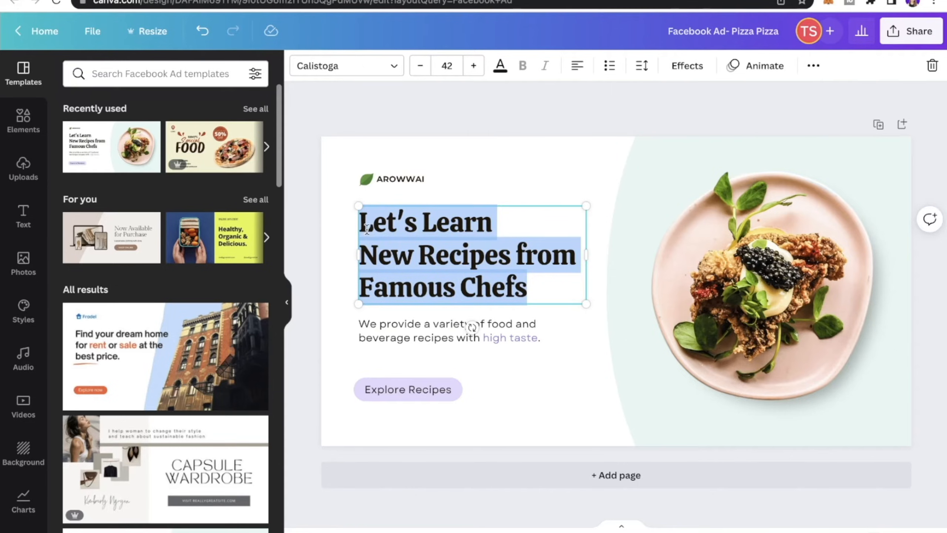
pyautogui.press('BackSpace')
pyautogui.write('% Off')
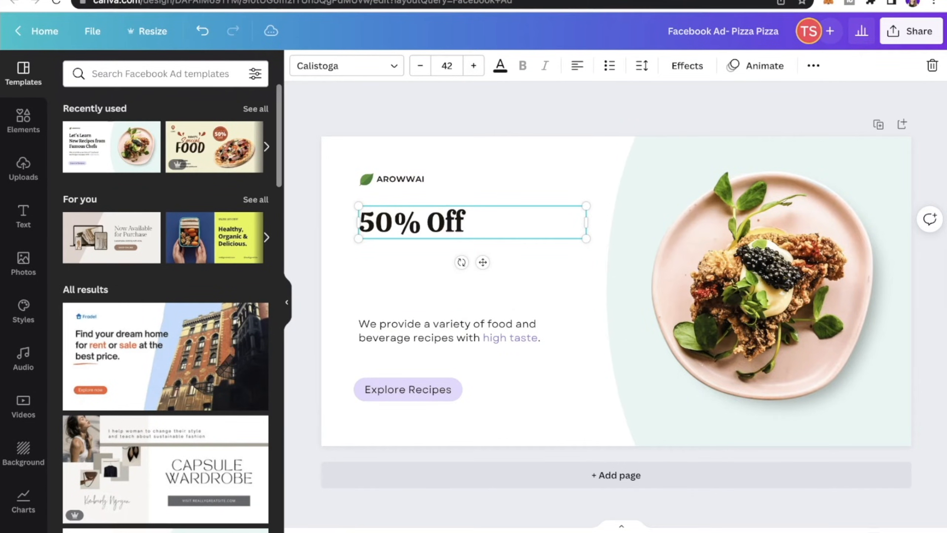
pyautogui.moveTo(584, 239); pyautogui.dragTo(857, 364)
pyautogui.click(524, 194)
# Step: Add a subheading reading "On ALL PIZZA" directly beneath the "50% Off" headline
pyautogui.click(23, 216)
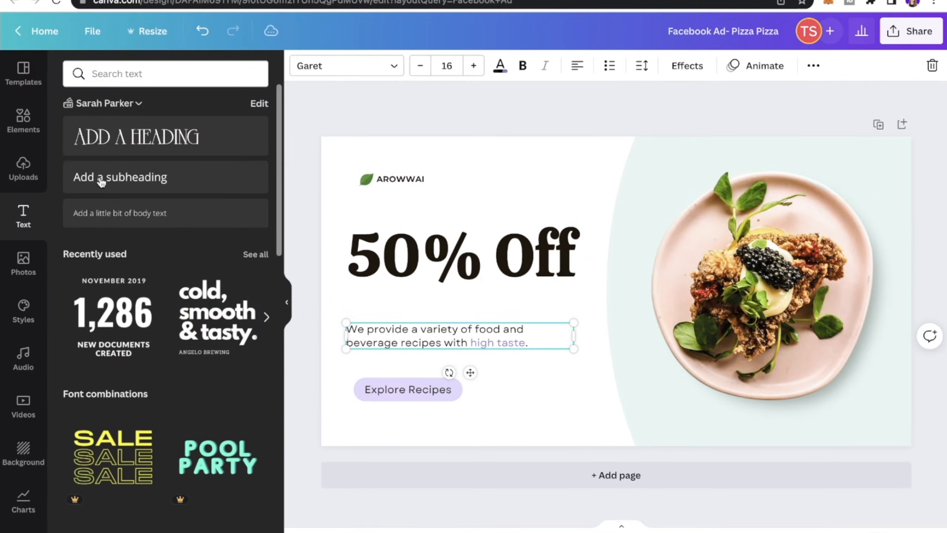
pyautogui.click(127, 177)
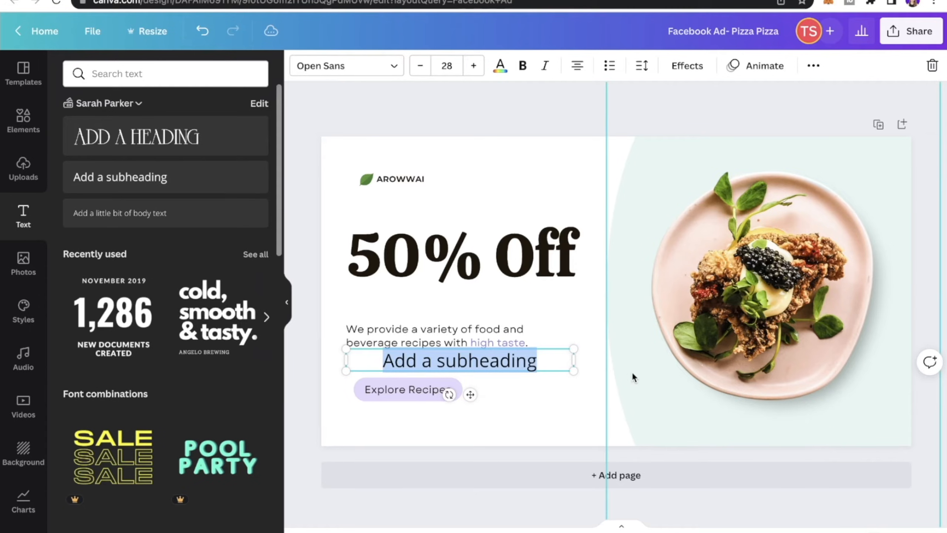
pyautogui.moveTo(541, 363); pyautogui.dragTo(354, 303)
pyautogui.click(499, 302)
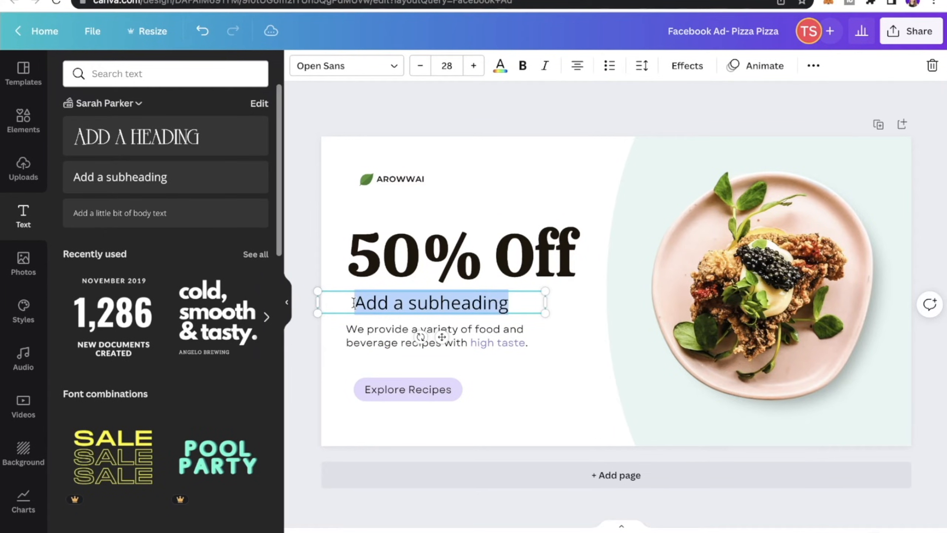
pyautogui.write('On ALL P')
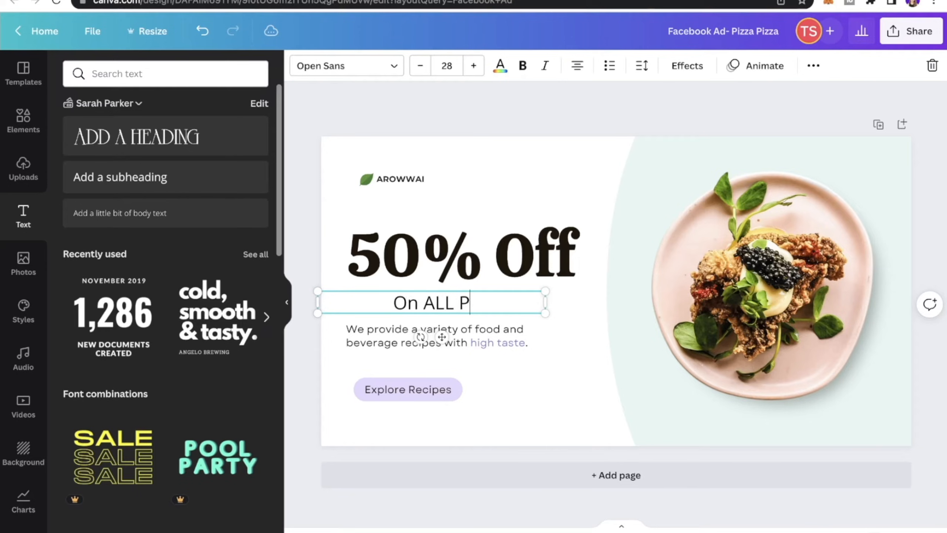
pyautogui.write('IZZA')
# Step: Move the description paragraph slightly lower, shrink its text to size 13.6 and widen its box to about the headline's width
pyautogui.click(544, 351)
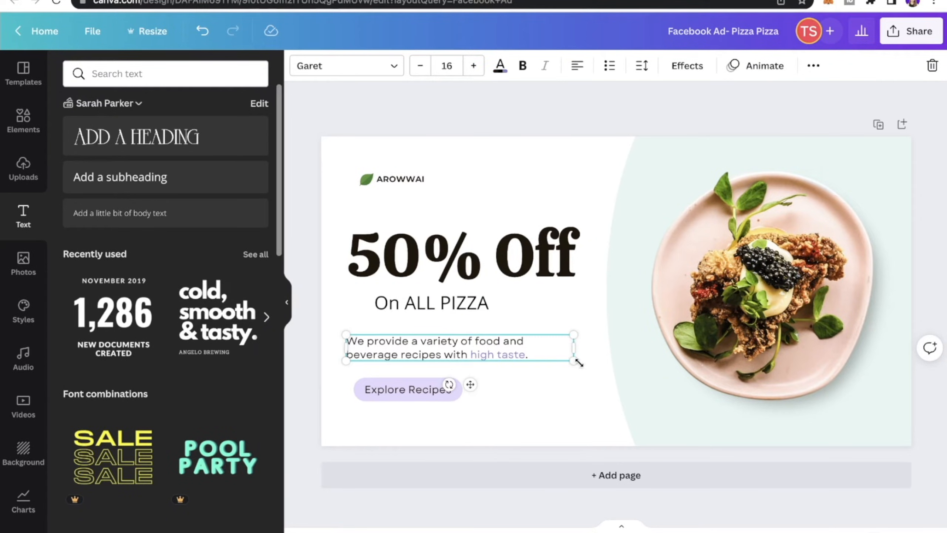
pyautogui.moveTo(573, 348)
pyautogui.mouseDown()
pyautogui.moveTo(543, 346)
pyautogui.moveTo(626, 345)
pyautogui.moveTo(571, 345)
pyautogui.moveTo(582, 344)
pyautogui.mouseUp()
pyautogui.click(566, 287)
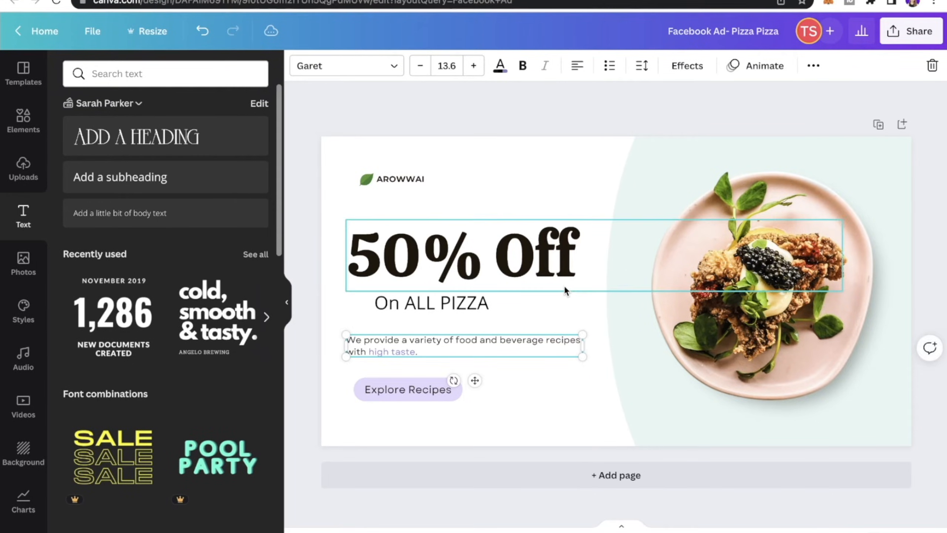
# Step: Centre the "On ALL PIZZA" line under the headline and add a subheading reading "SUNDAY SPECIAL" in quotation marks beneath it
pyautogui.click(428, 301)
pyautogui.click(137, 189)
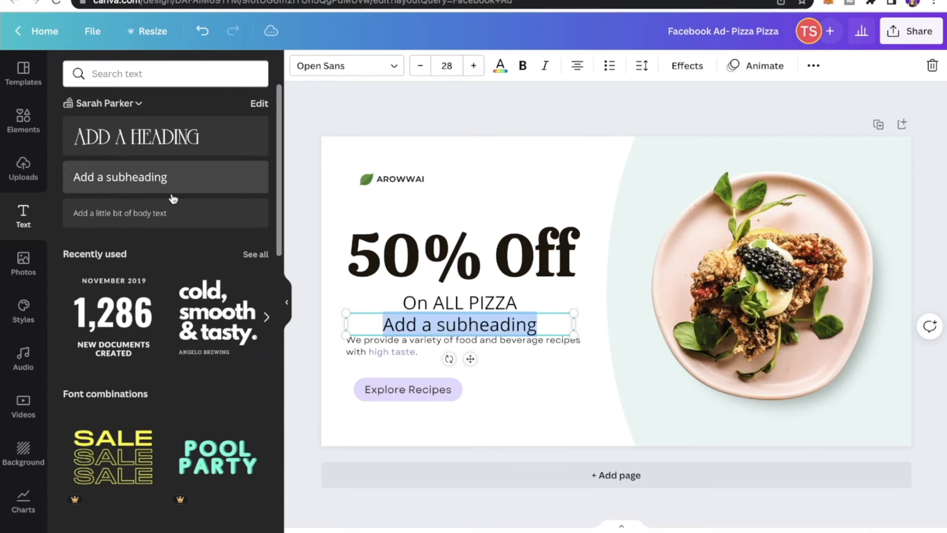
pyautogui.write('SUNDAY')
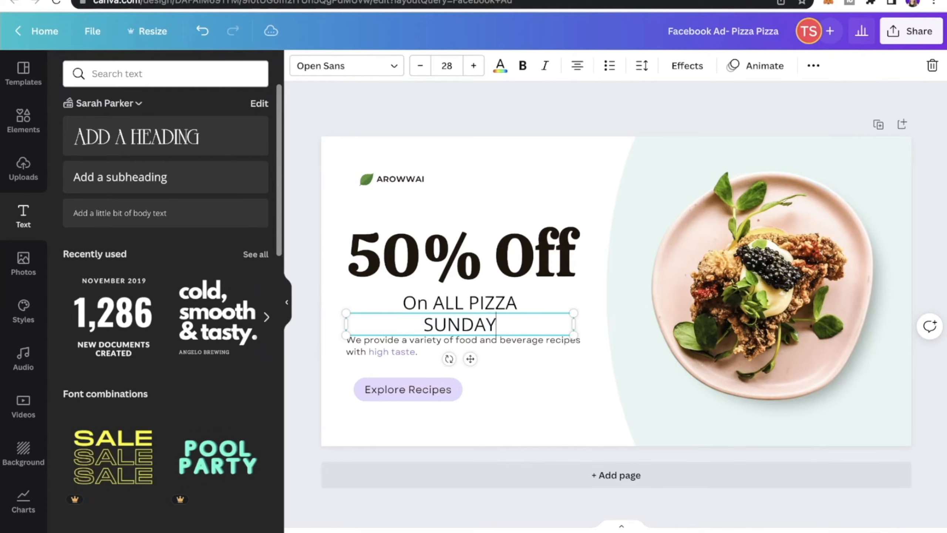
pyautogui.write(' SPECIAL"')
pyautogui.press('Home')
pyautogui.write('"')
pyautogui.click(604, 309)
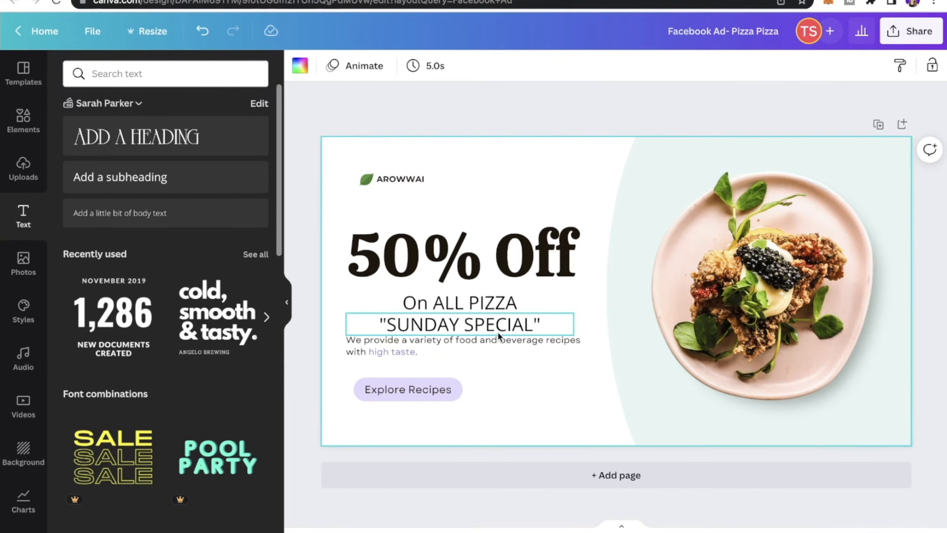
# Step: Move the "SUNDAY SPECIAL" line directly above the "50% Off" headline and shift the AROWWAI logo closer to the ad's upper-left corner
pyautogui.moveTo(494, 331); pyautogui.dragTo(494, 216)
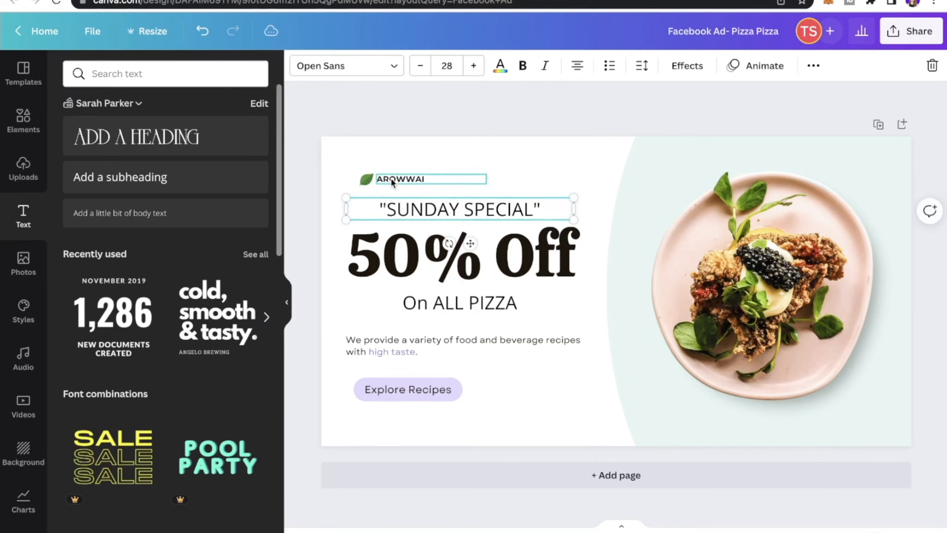
pyautogui.moveTo(395, 179); pyautogui.dragTo(380, 154)
# Step: Change the font of the "SUNDAY SPECIAL" line to Chloe
pyautogui.click(458, 222)
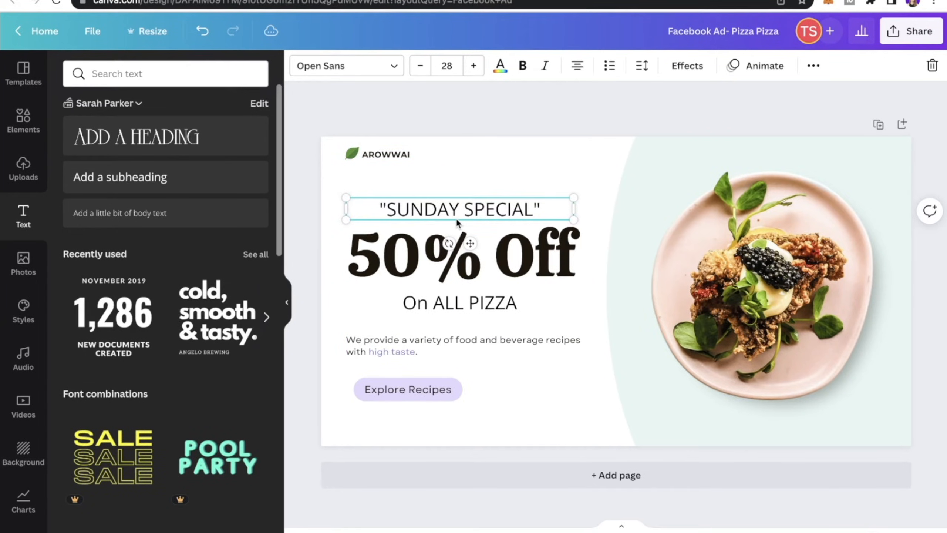
pyautogui.click(376, 66)
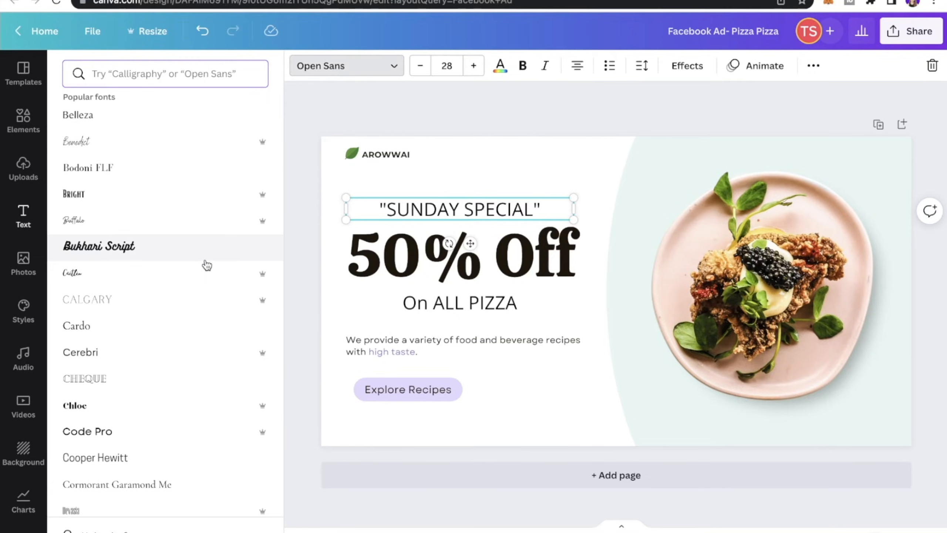
pyautogui.scroll(-2, 148, 364)
pyautogui.click(148, 365)
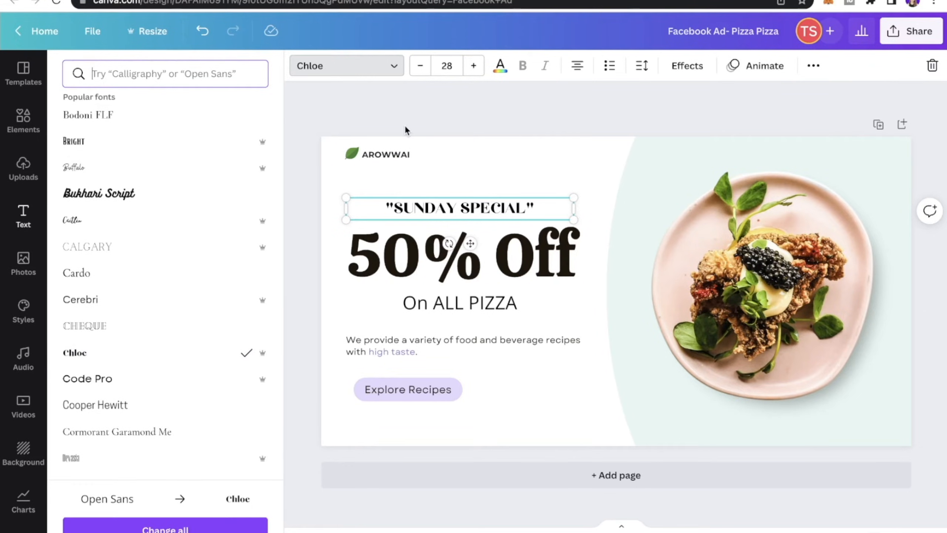
pyautogui.press('Escape')
# Step: Colour the "SUNDAY SPECIAL" text dark olive green from the document colours and resize it to 38.1
pyautogui.click(500, 66)
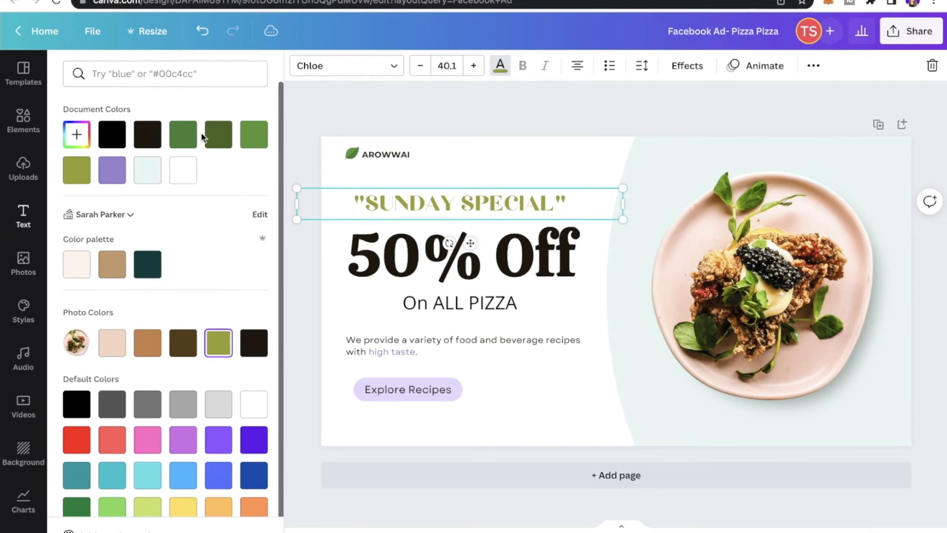
pyautogui.click(219, 133)
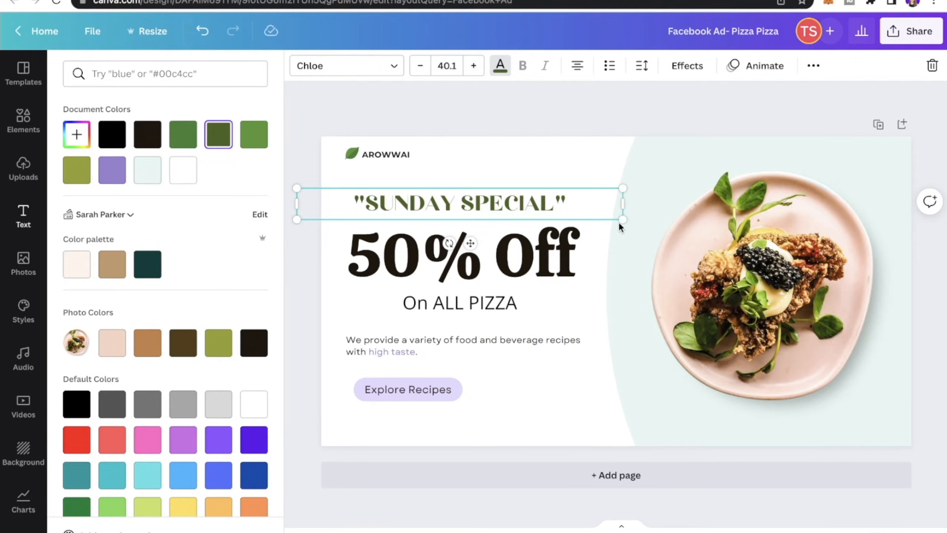
pyautogui.moveTo(623, 221)
pyautogui.mouseDown()
pyautogui.moveTo(640, 220)
pyautogui.moveTo(534, 210)
pyautogui.moveTo(626, 224)
pyautogui.moveTo(607, 215)
pyautogui.moveTo(619, 220)
pyautogui.mouseUp()
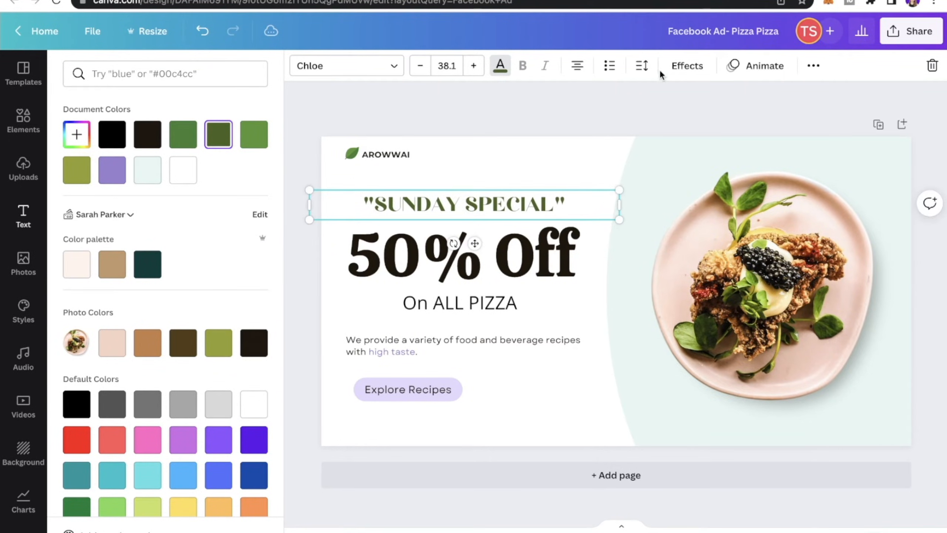
# Step: Apply the Shadow effect to the "SUNDAY SPECIAL" text and adjust the shadow's direction
pyautogui.click(691, 67)
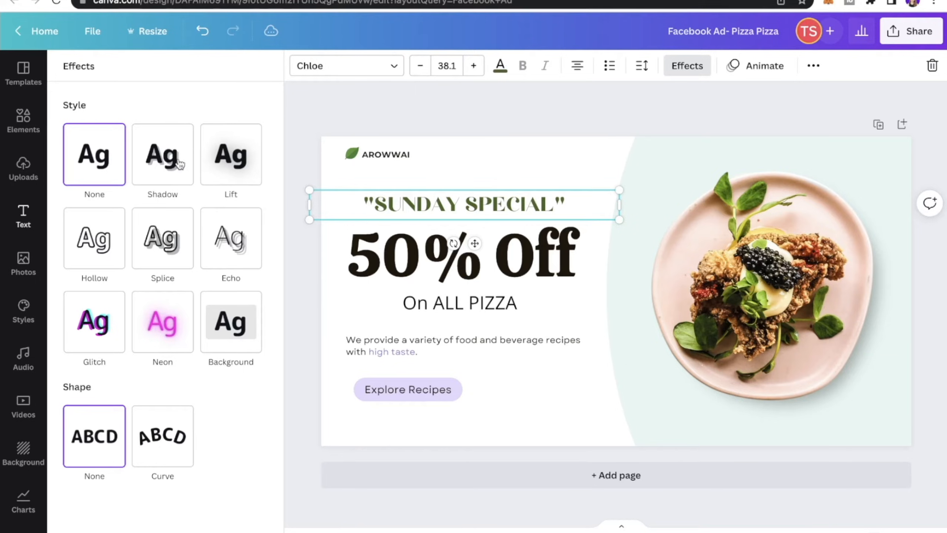
pyautogui.click(156, 161)
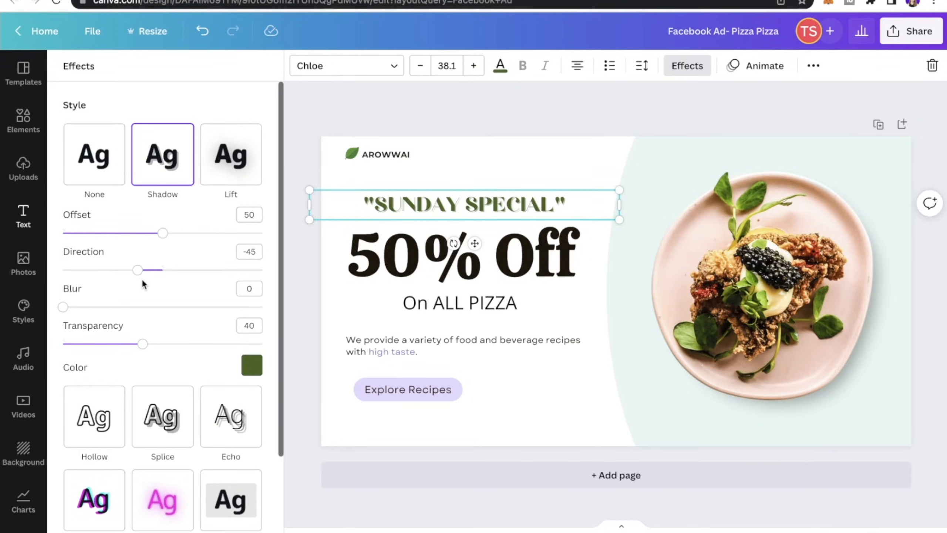
pyautogui.moveTo(141, 279); pyautogui.dragTo(218, 271)
# Step: Set the "On ALL PIZZA" line in the Cerebri font with bold and italic styling
pyautogui.click(510, 311)
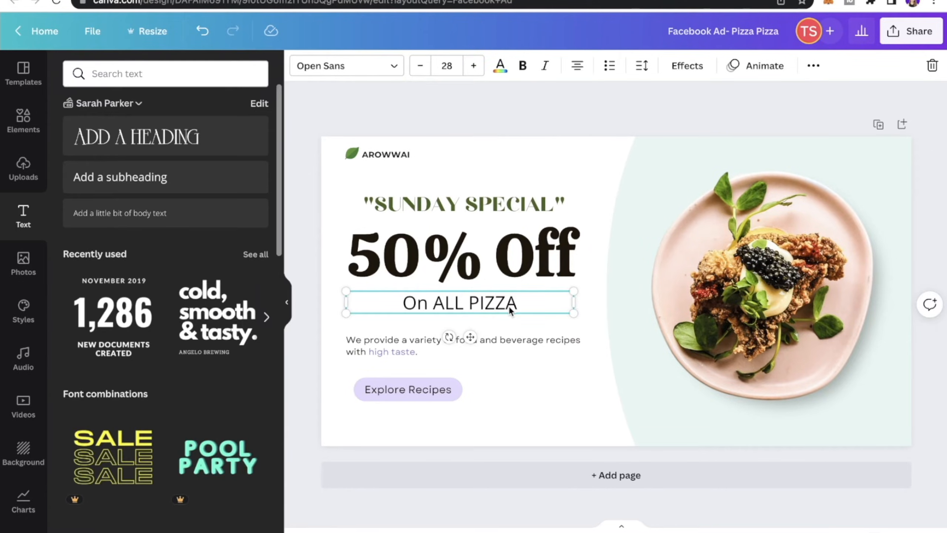
pyautogui.click(356, 67)
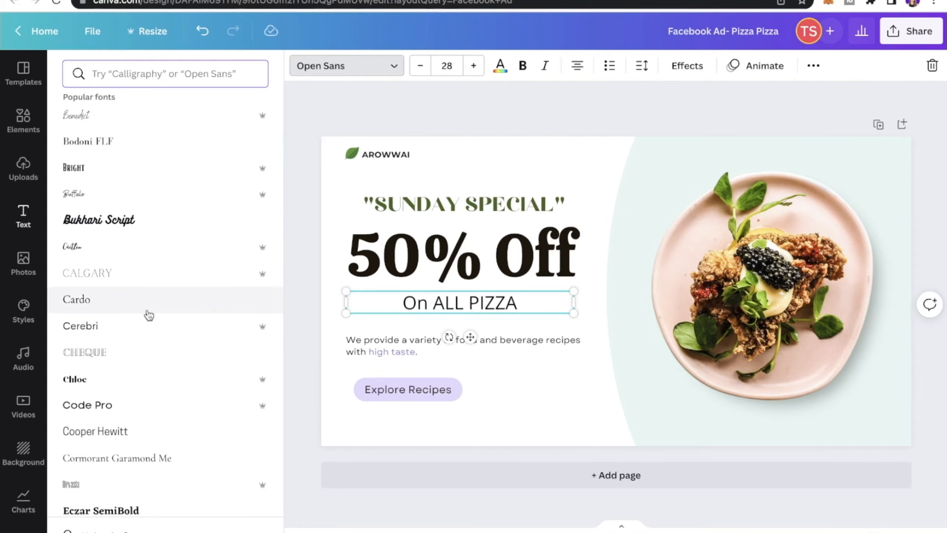
pyautogui.click(84, 332)
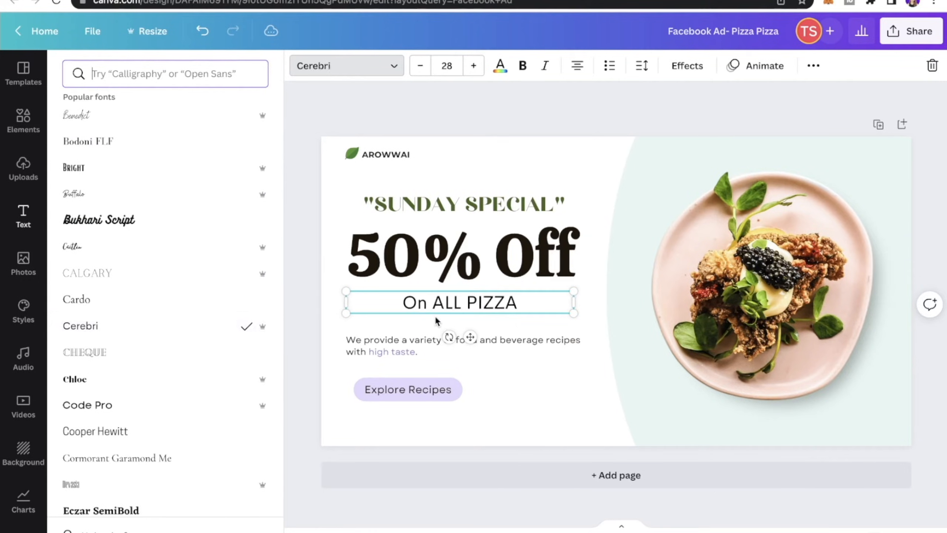
pyautogui.click(522, 66)
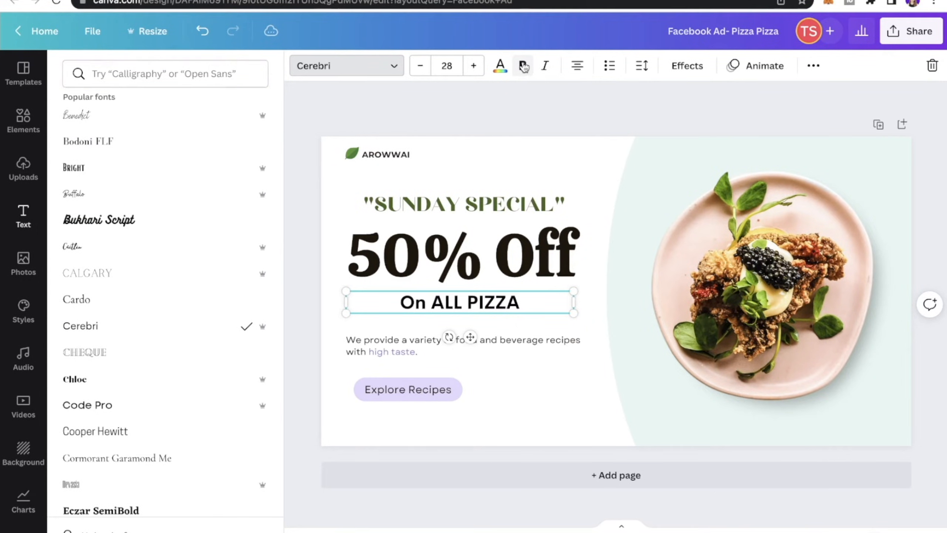
pyautogui.click(544, 66)
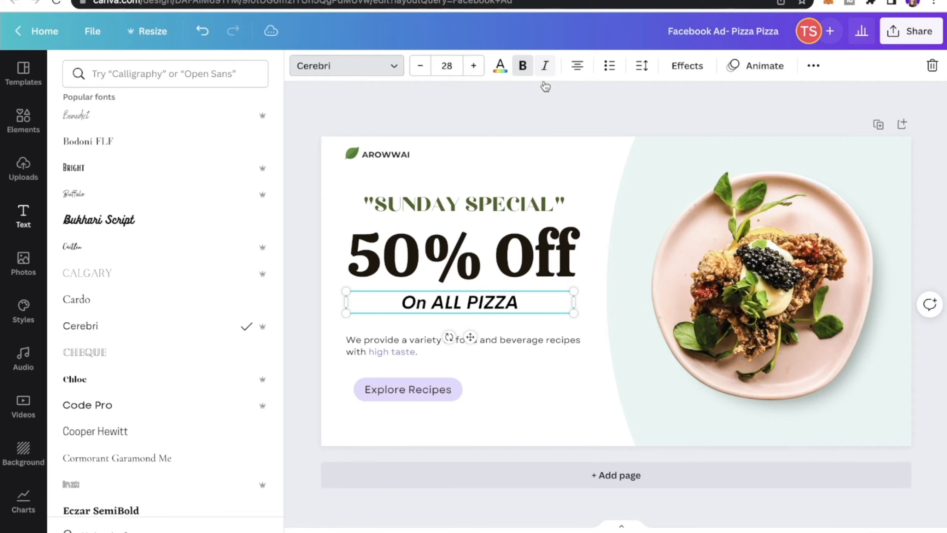
# Step: Shift the "Explore Recipes" button toward the centre of the headline's width and replace its text with "BUY NOW"
pyautogui.click(334, 391)
pyautogui.click(363, 389)
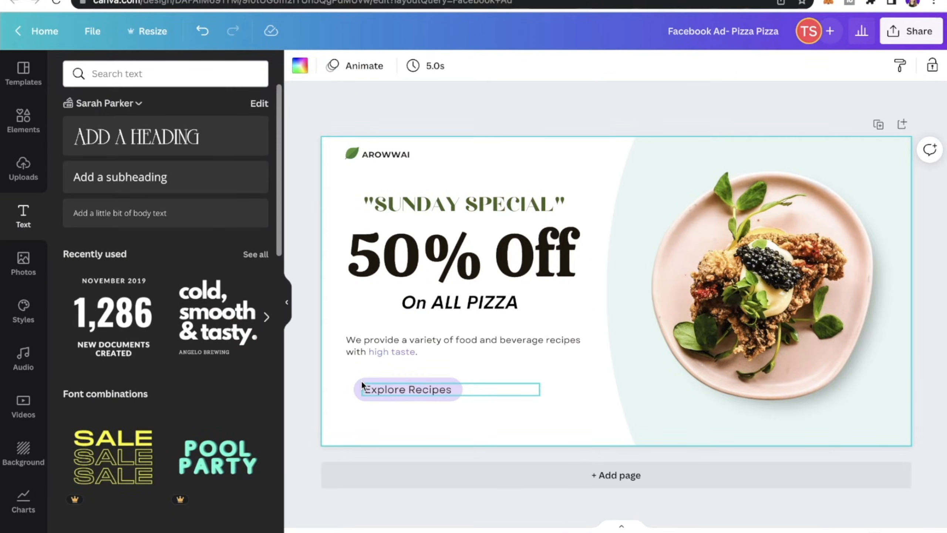
pyautogui.moveTo(364, 389); pyautogui.dragTo(433, 387)
pyautogui.doubleClick(433, 387)
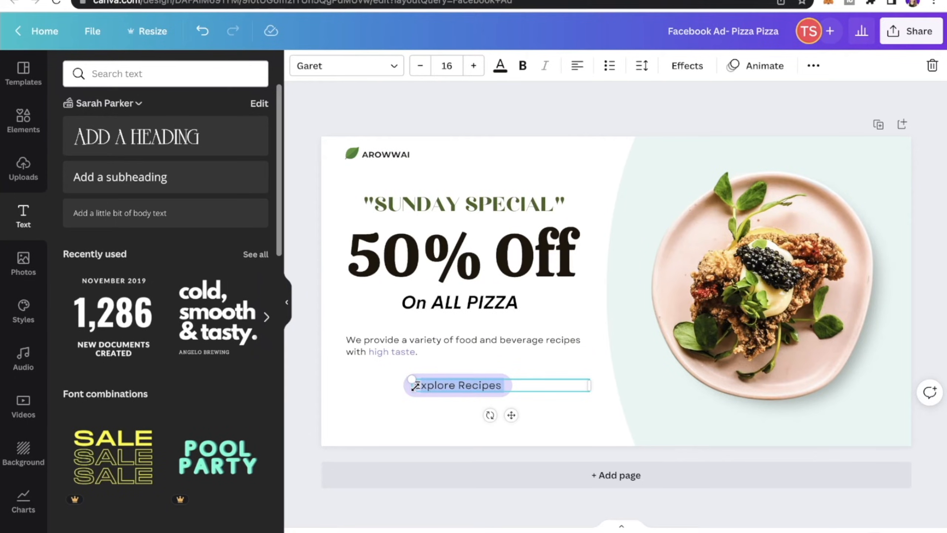
pyautogui.write('EBU')
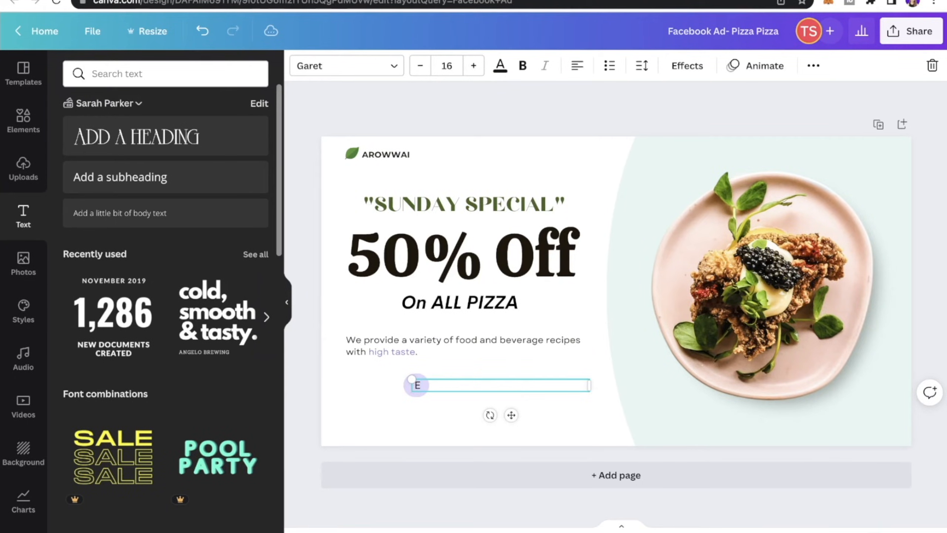
pyautogui.press('BackSpace')
pyautogui.write('BUY NOW')
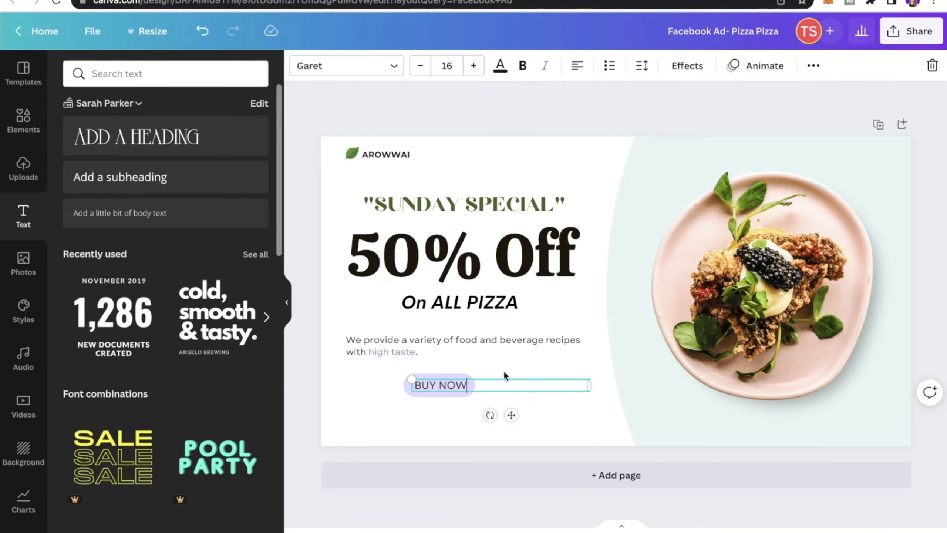
pyautogui.click(511, 372)
# Step: Make the "BUY NOW" button text bold and enlarge the button, centring it under the headline
pyautogui.click(457, 377)
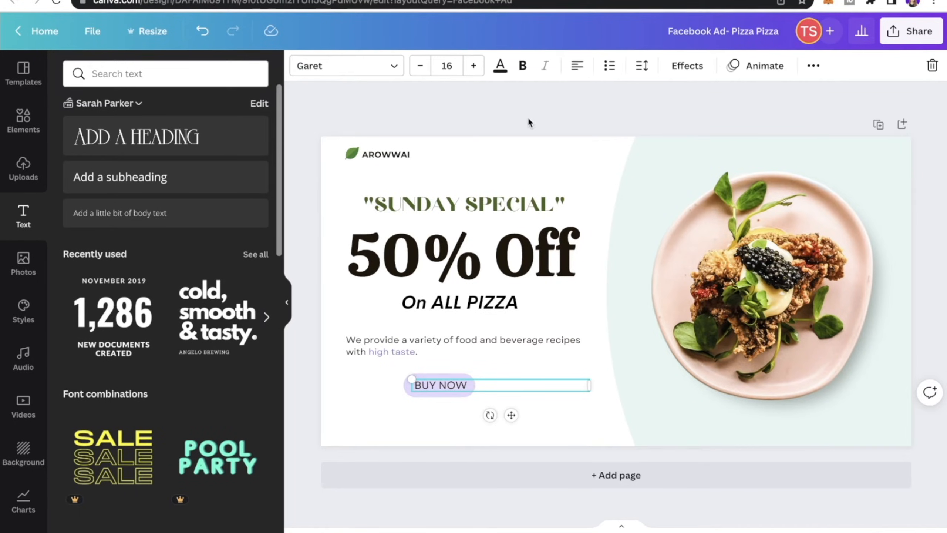
pyautogui.click(524, 70)
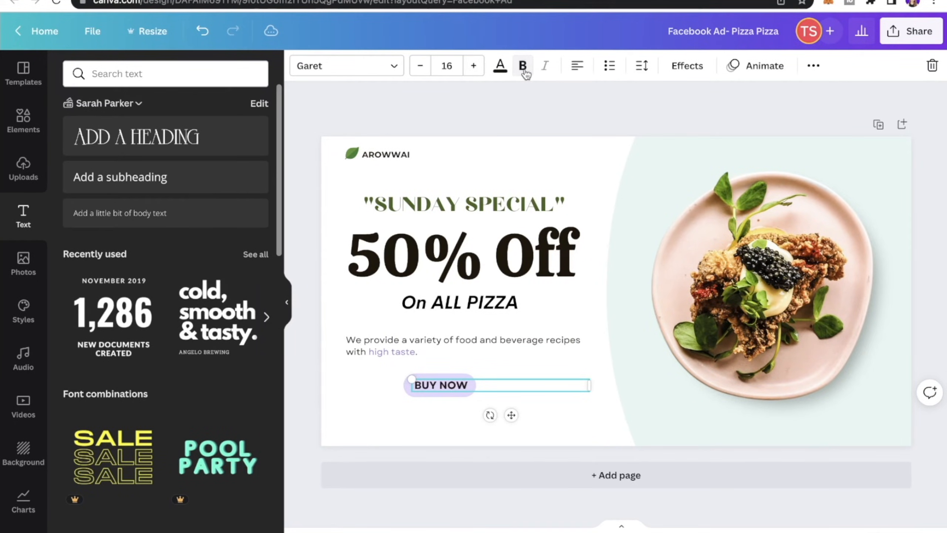
pyautogui.moveTo(589, 391); pyautogui.dragTo(707, 426)
pyautogui.click(559, 369)
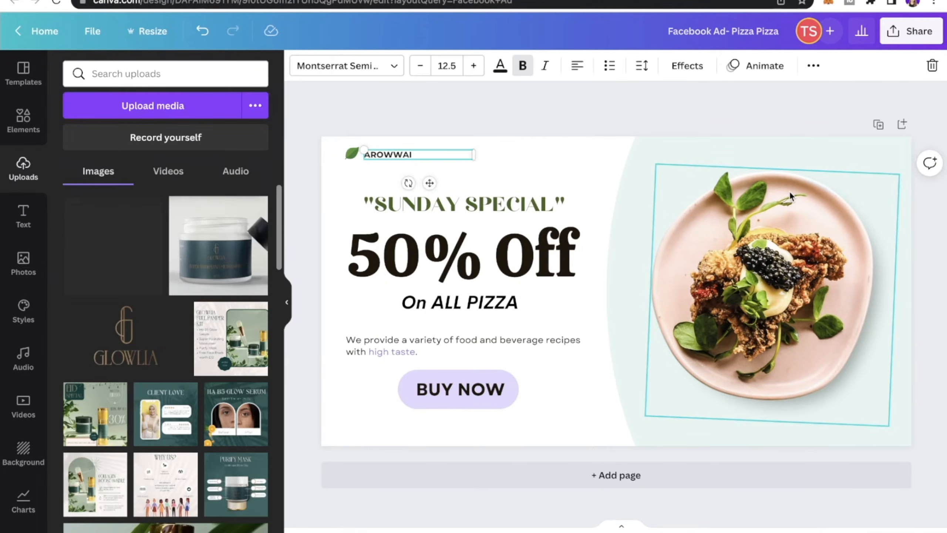
# Step: Replace the plated food photo with a cut-out sliced whole pizza from a "PIZZA" photo search, placed on the ad's curved coloured area
pyautogui.click(789, 191)
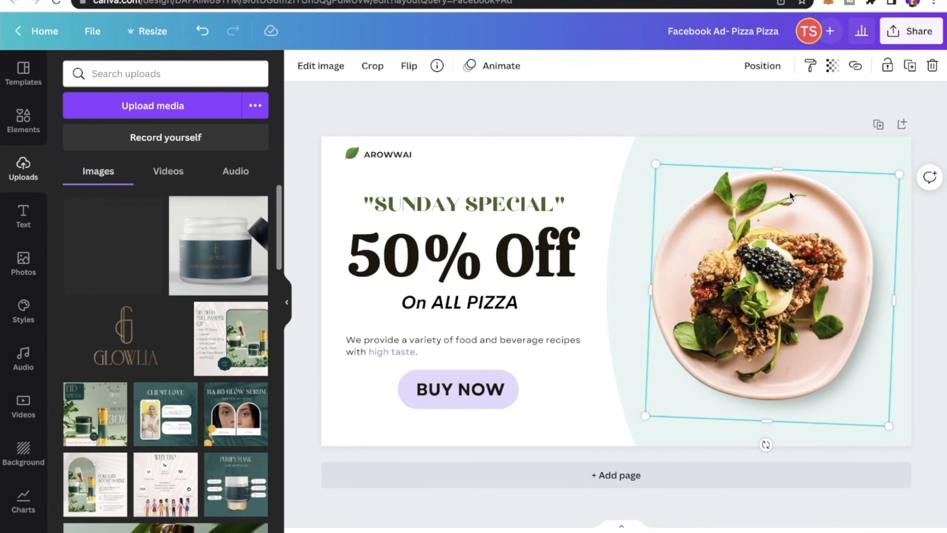
pyautogui.press('Delete')
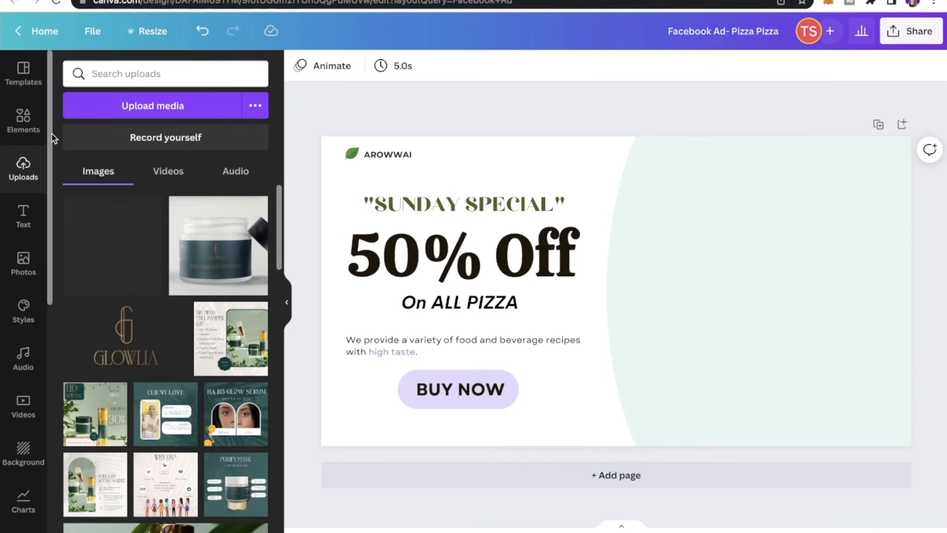
pyautogui.click(20, 275)
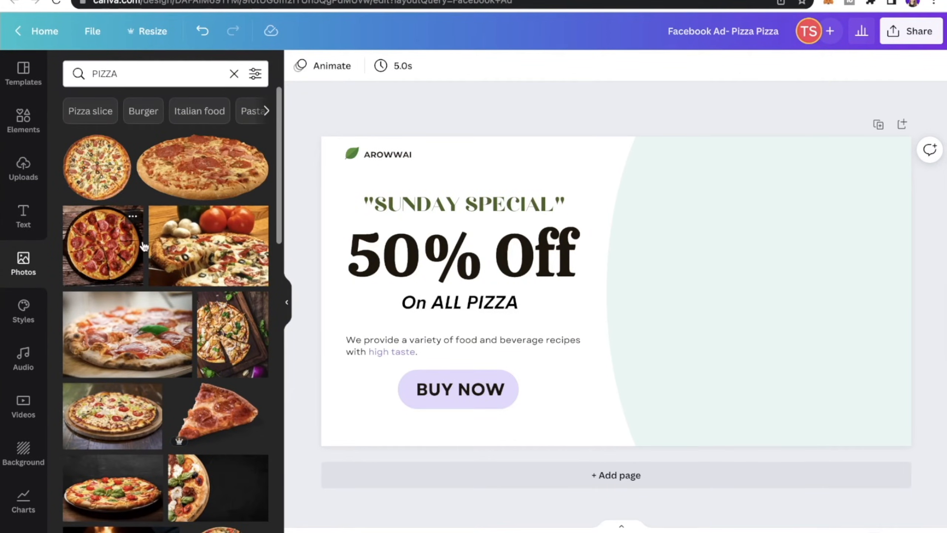
pyautogui.scroll(-10, 143, 244)
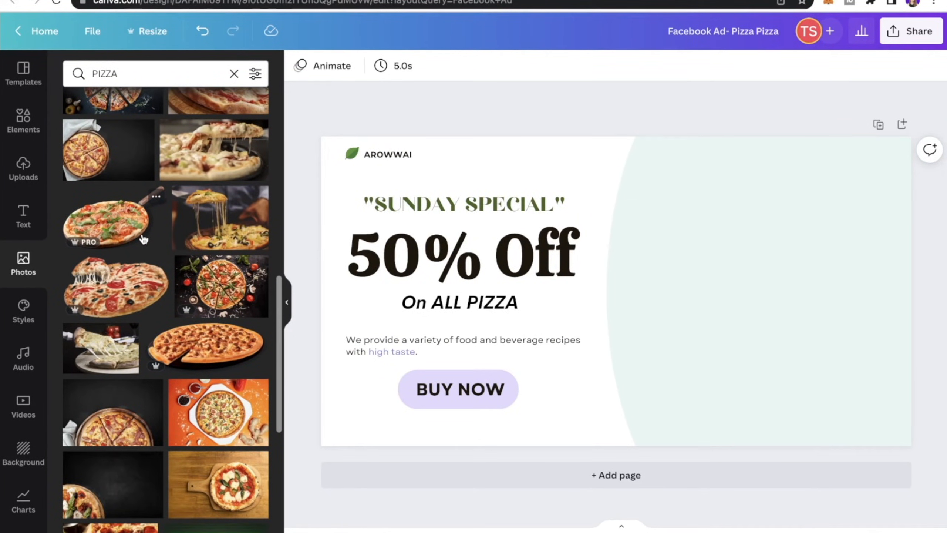
pyautogui.scroll(-5, 144, 239)
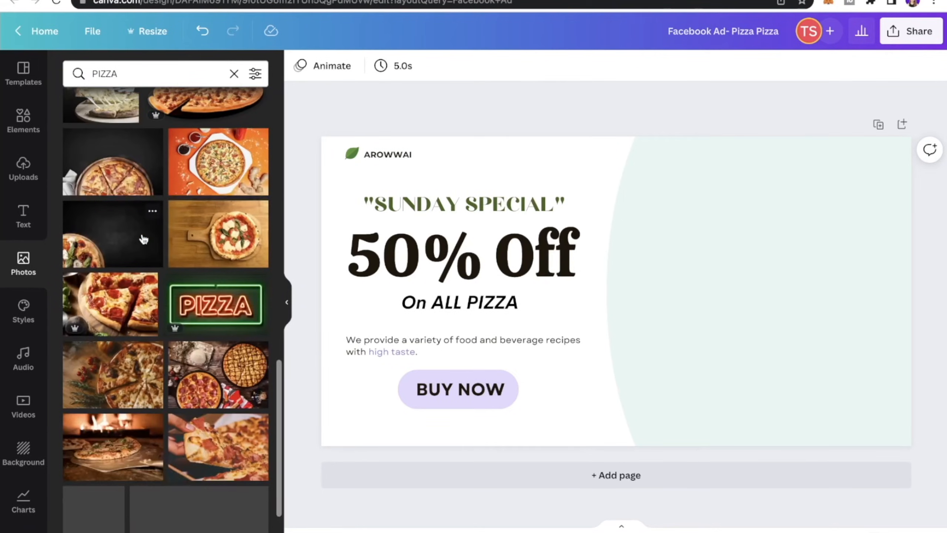
pyautogui.scroll(10, 228, 338)
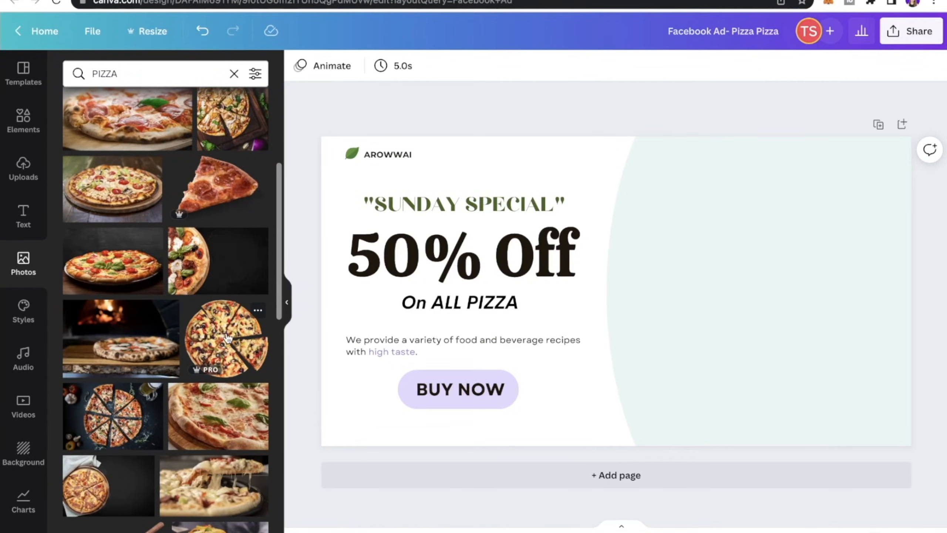
pyautogui.click(228, 338)
pyautogui.moveTo(687, 207); pyautogui.dragTo(812, 209)
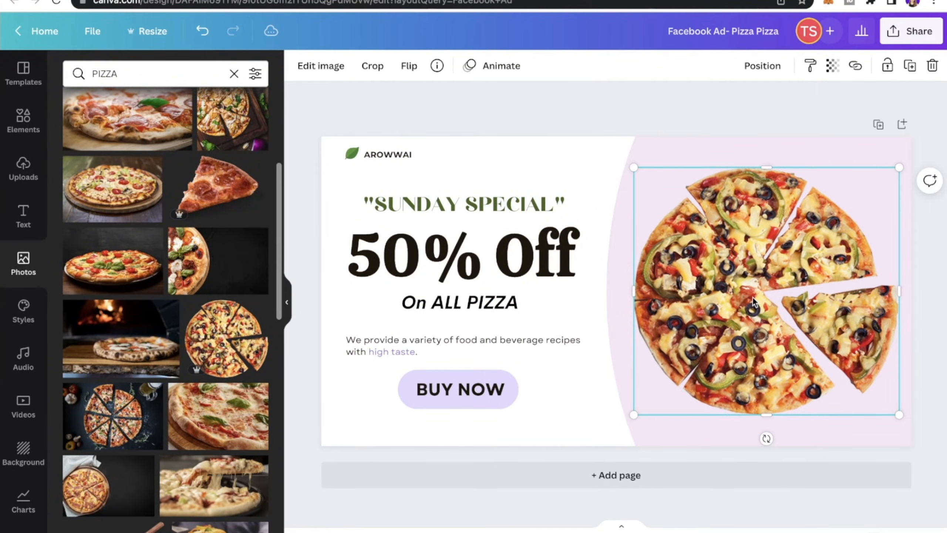
# Step: Apply the Backdrop shadow effect to the pizza image
pyautogui.click(335, 76)
pyautogui.scroll(-3, 265, 201)
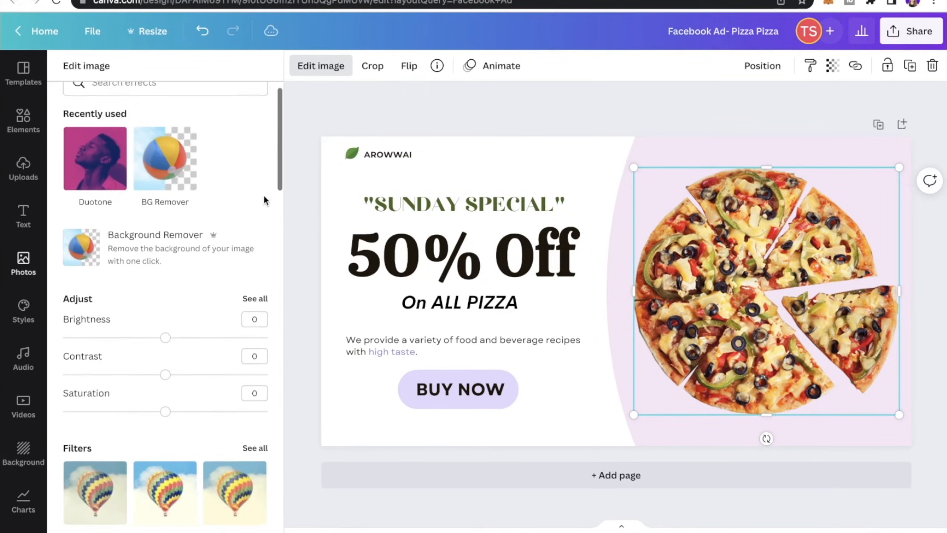
pyautogui.scroll(-15, 264, 195)
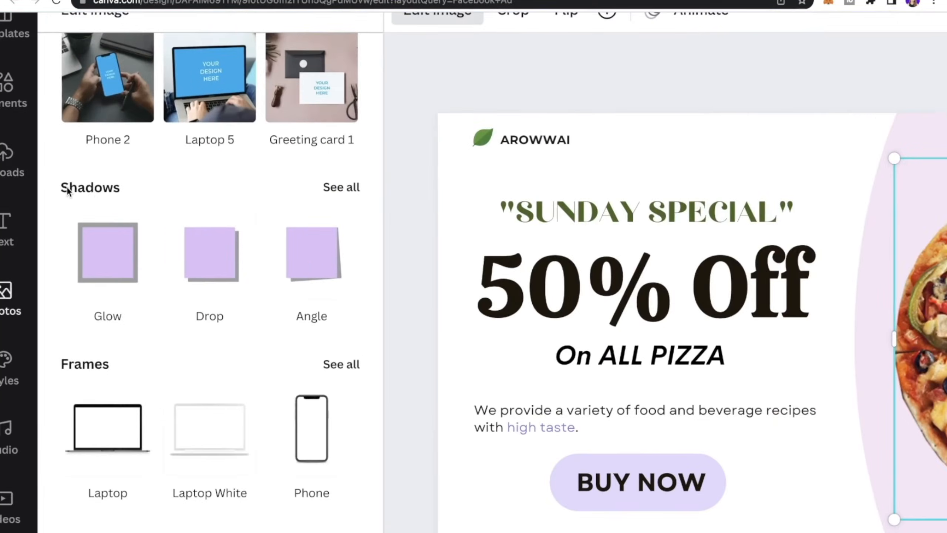
pyautogui.click(341, 187)
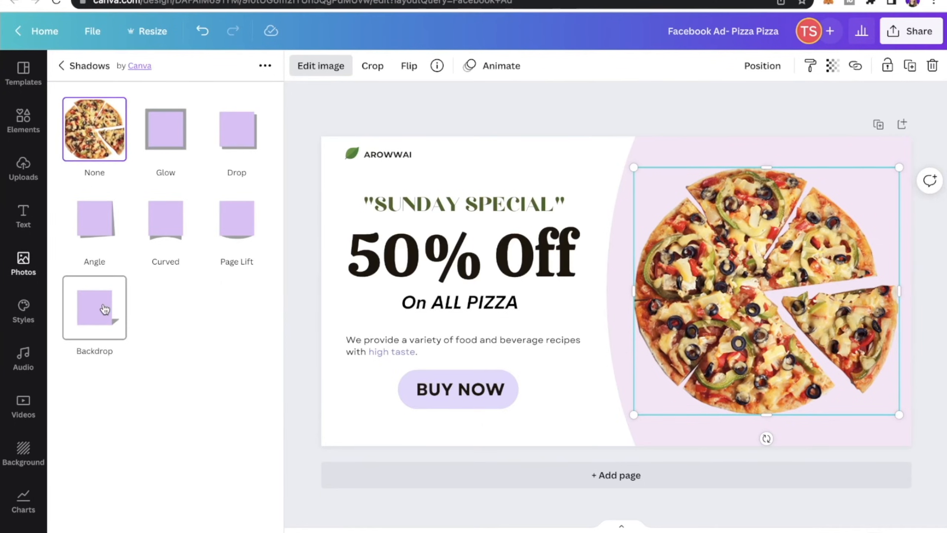
pyautogui.click(122, 365)
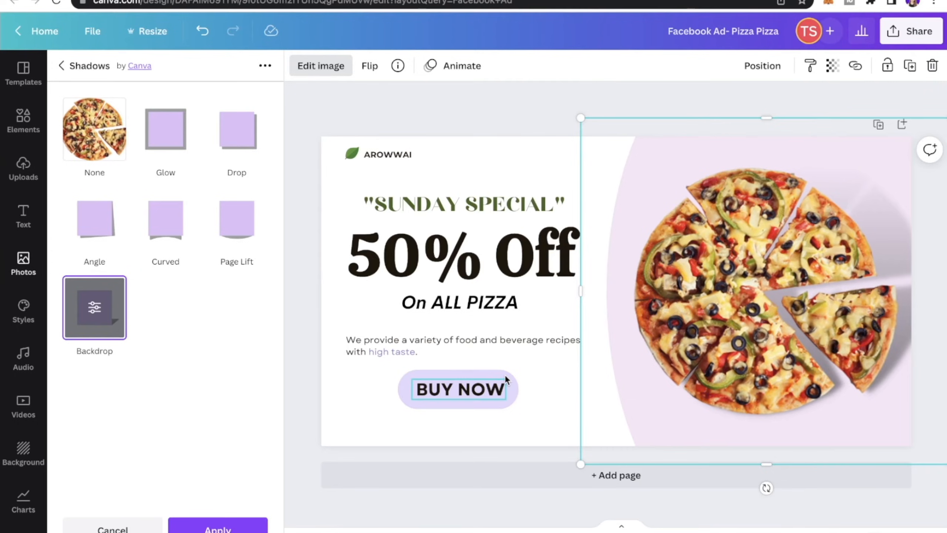
pyautogui.click(244, 523)
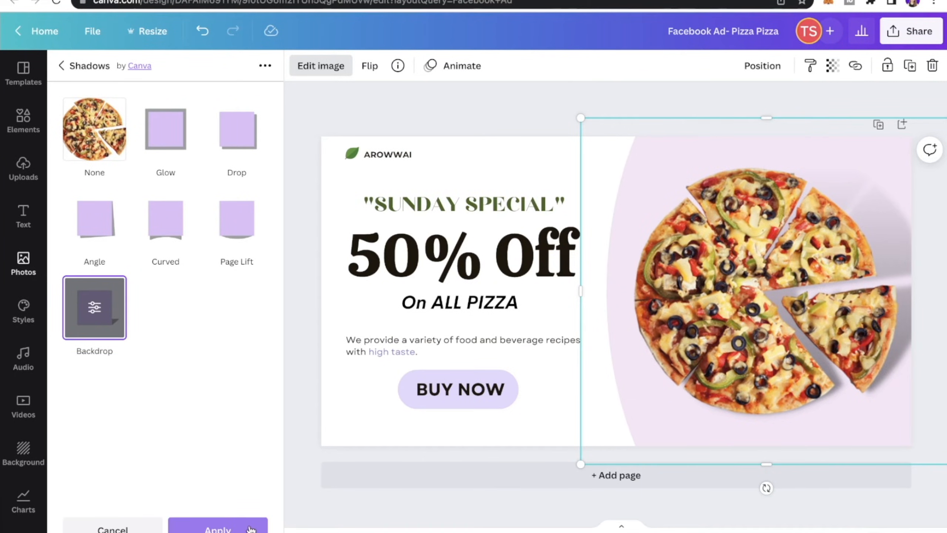
# Step: Change the "50% Off" headline's text colour to the dark grey from the default colours
pyautogui.click(514, 258)
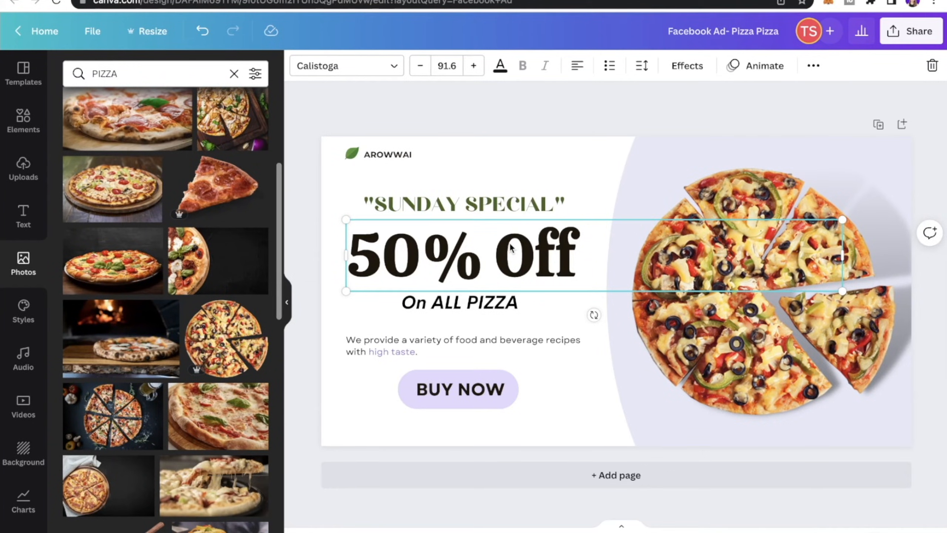
pyautogui.click(500, 66)
pyautogui.click(500, 66)
pyautogui.click(500, 66)
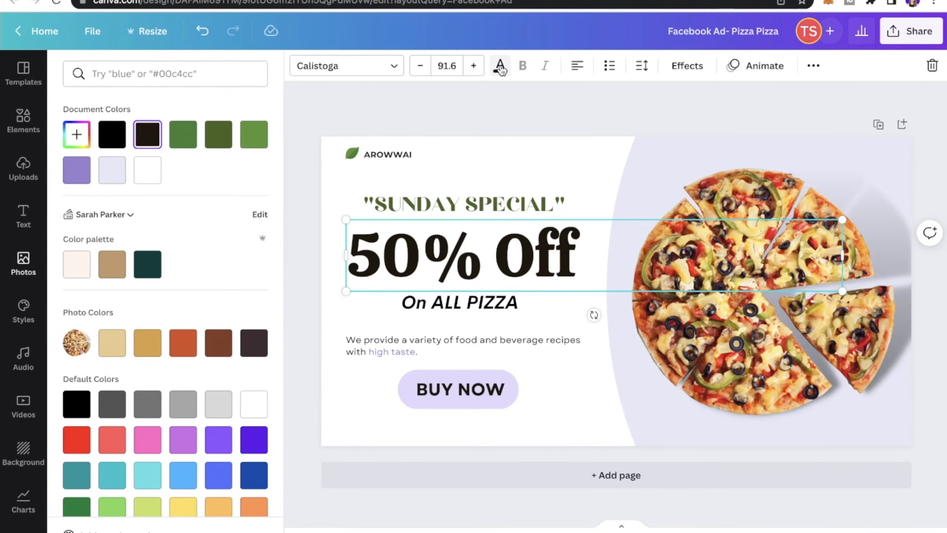
pyautogui.scroll(-1, 169, 290)
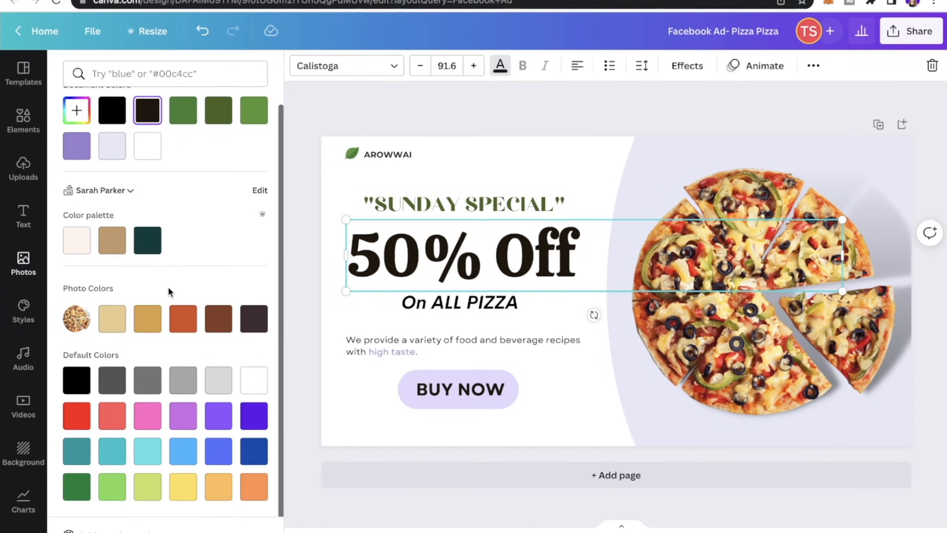
pyautogui.click(112, 380)
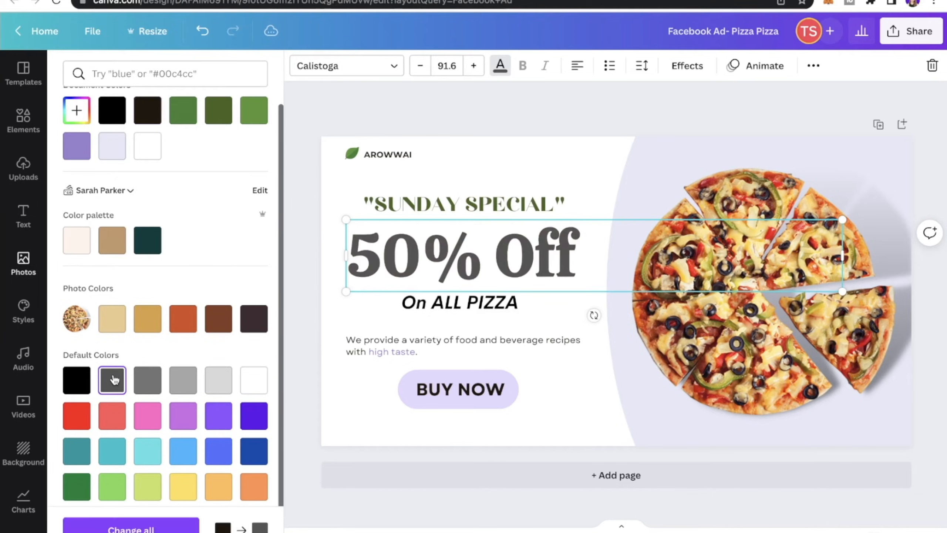
# Step: Apply the Shadow text effect to the "50% Off" headline
pyautogui.click(681, 71)
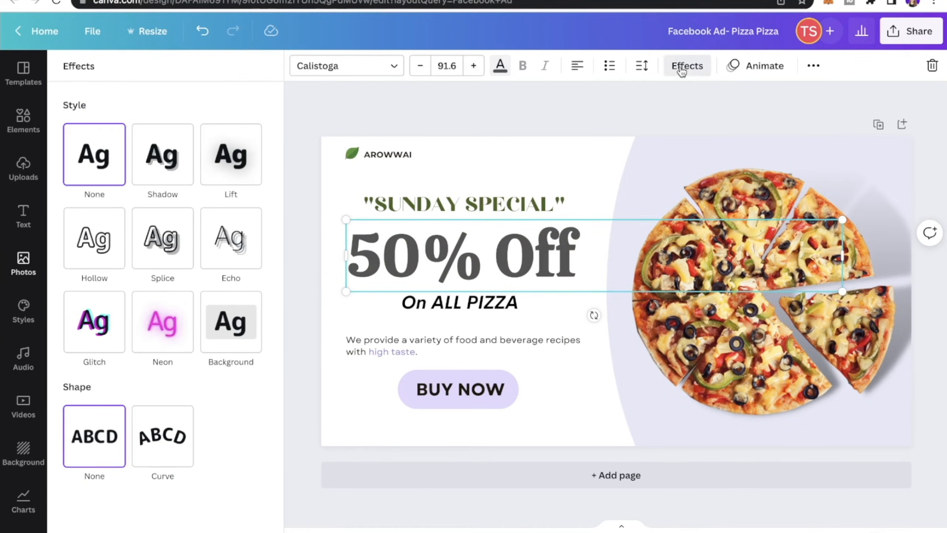
pyautogui.click(175, 164)
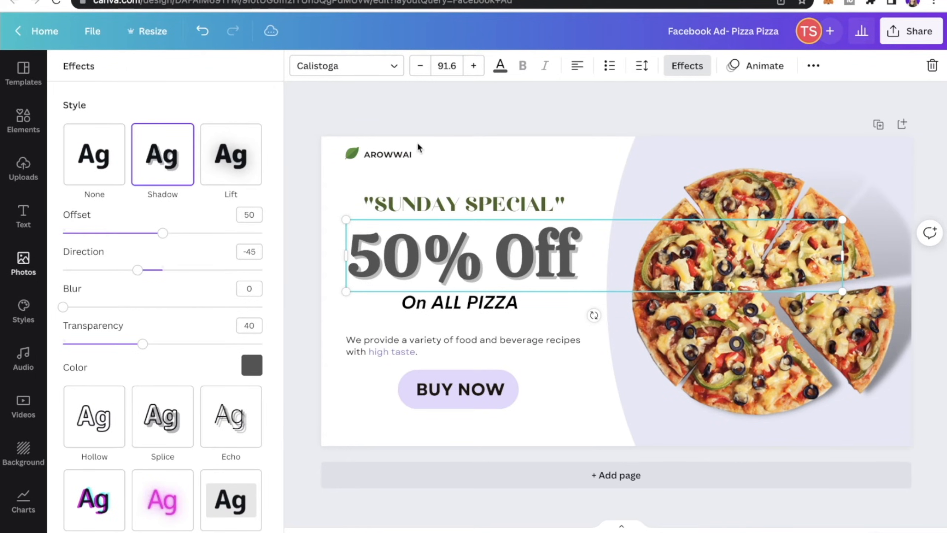
pyautogui.click(443, 120)
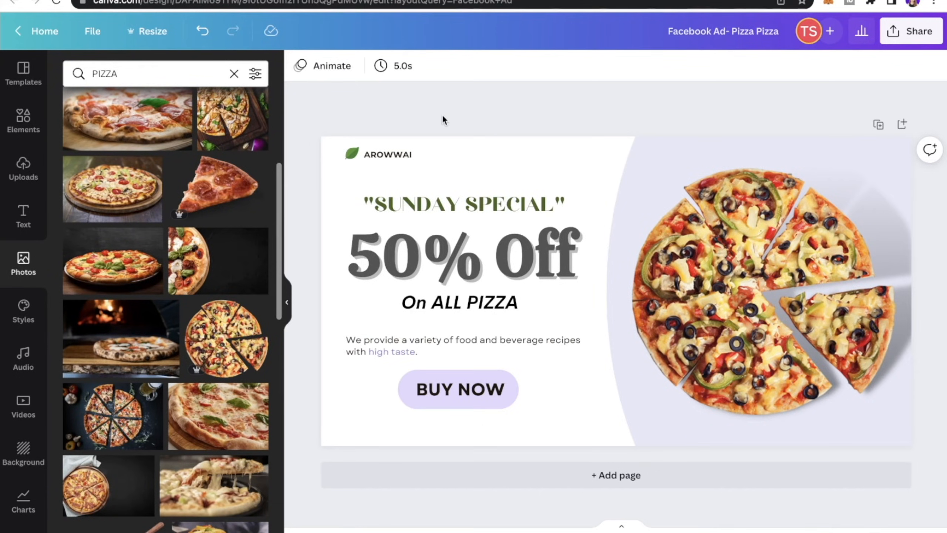
pyautogui.click(541, 165)
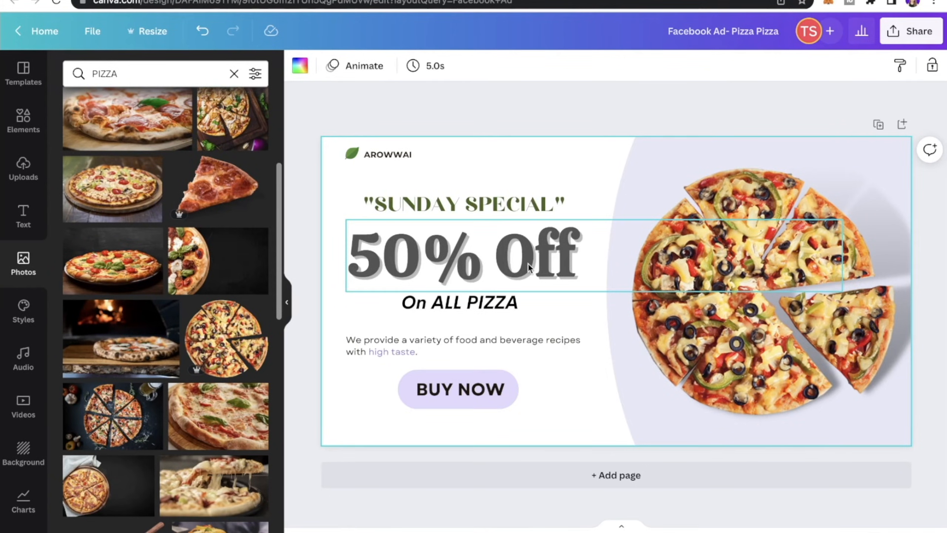
pyautogui.click(503, 311)
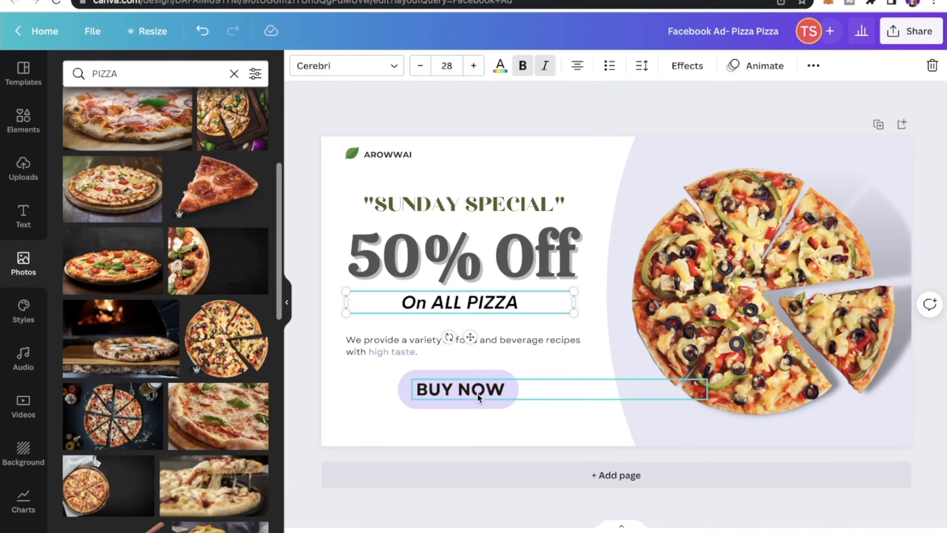
# Step: Preview several page animations for the whole ad and apply Tumble from the Exaggerate group
pyautogui.click(532, 129)
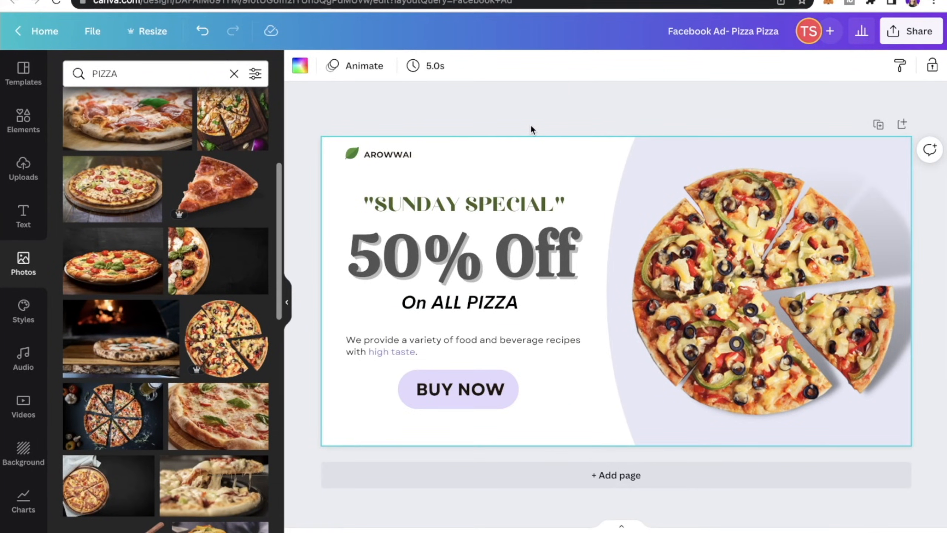
pyautogui.click(359, 67)
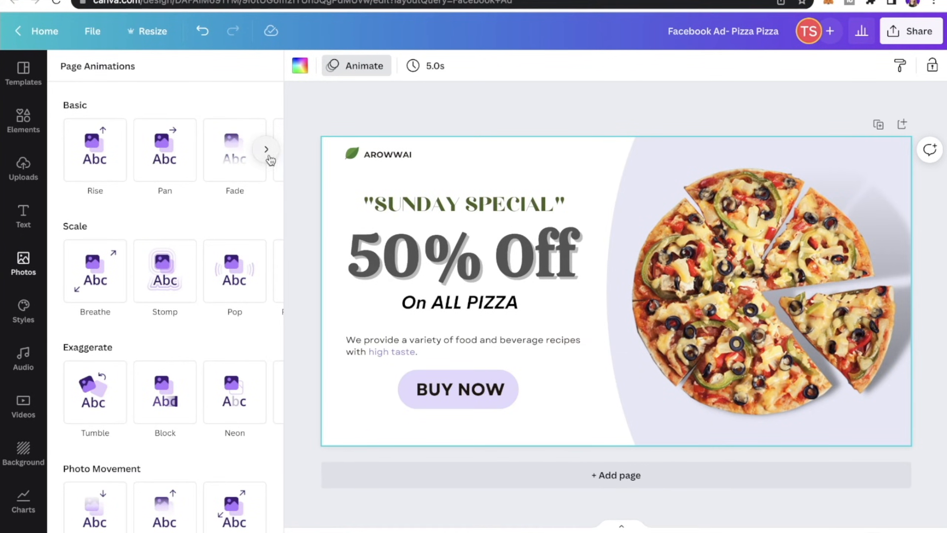
pyautogui.click(182, 178)
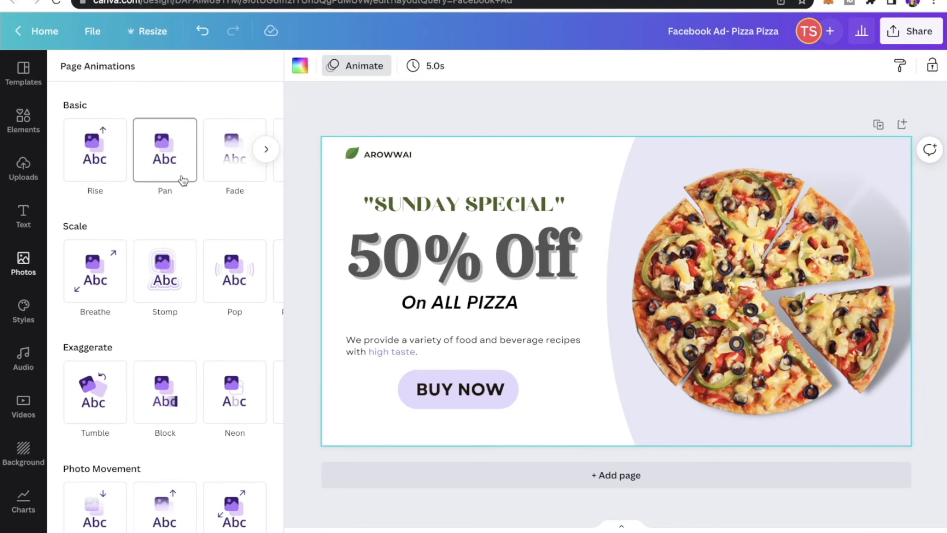
pyautogui.click(222, 175)
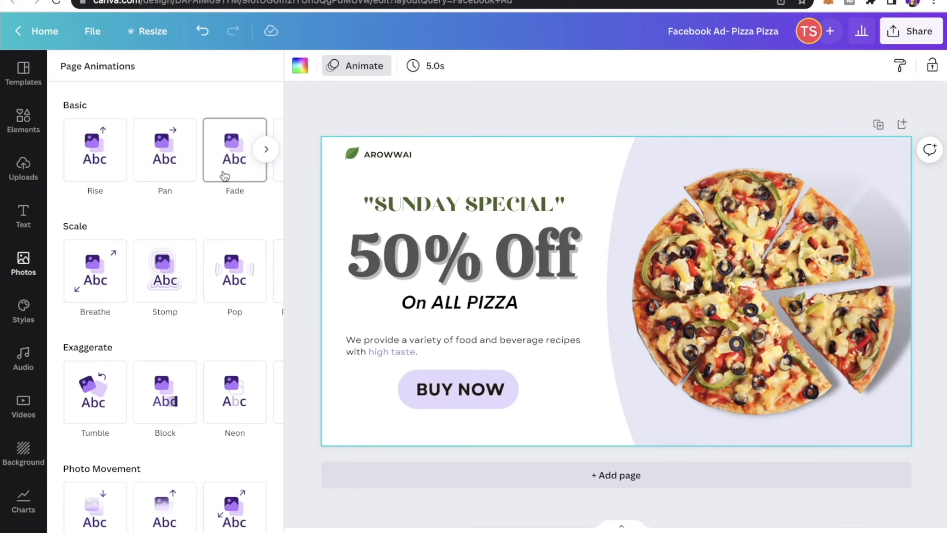
pyautogui.scroll(-1, 189, 220)
pyautogui.scroll(-1, 186, 226)
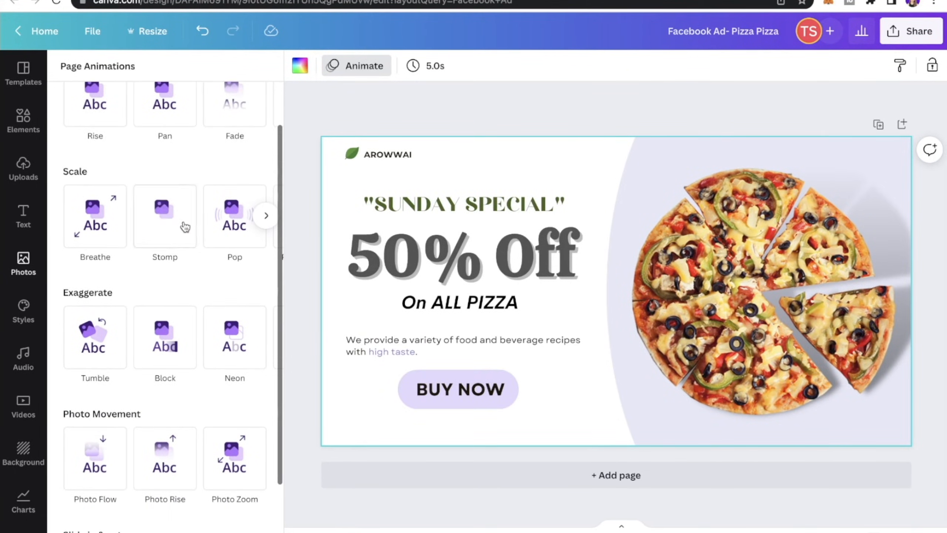
pyautogui.click(177, 226)
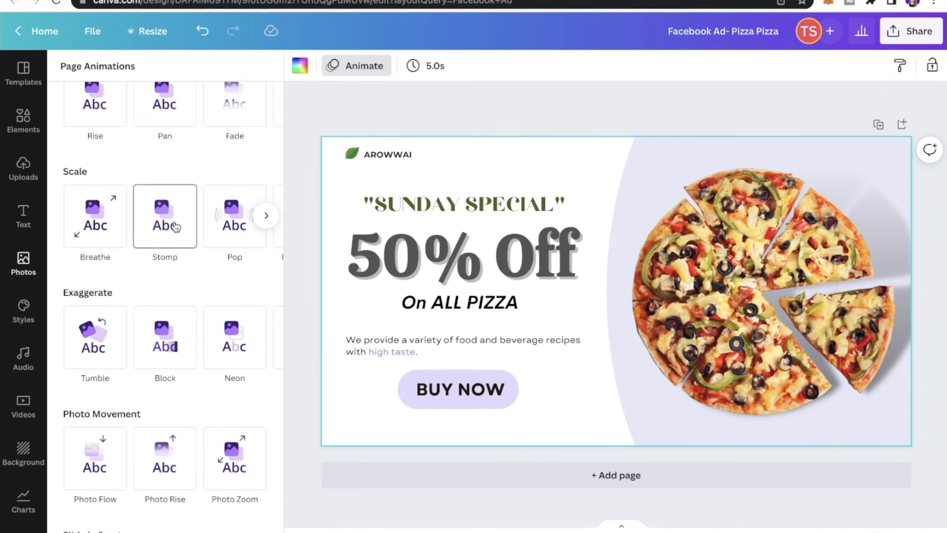
pyautogui.click(209, 227)
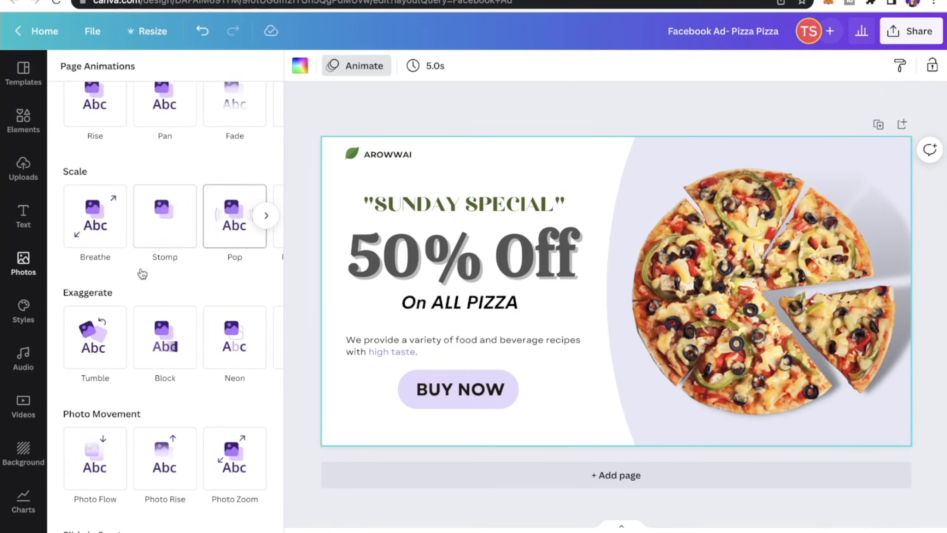
pyautogui.click(101, 335)
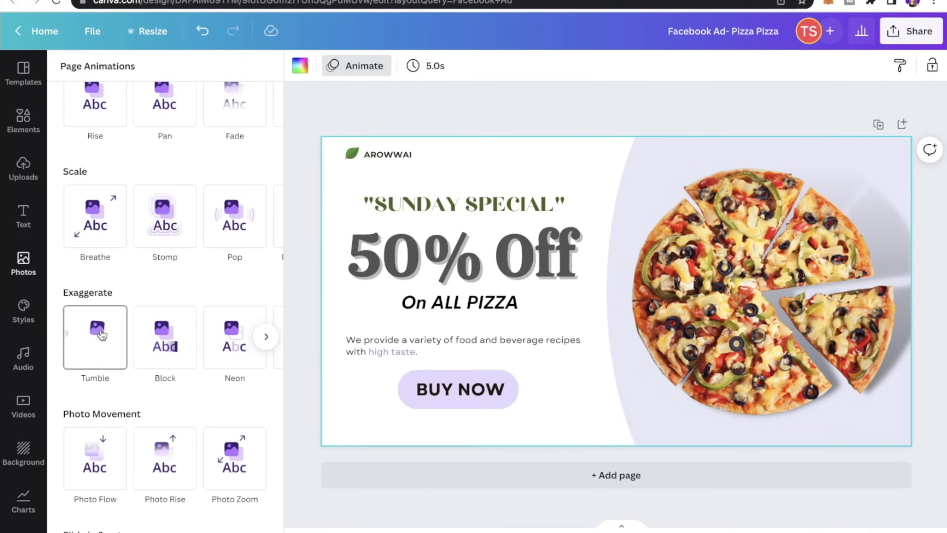
pyautogui.click(102, 335)
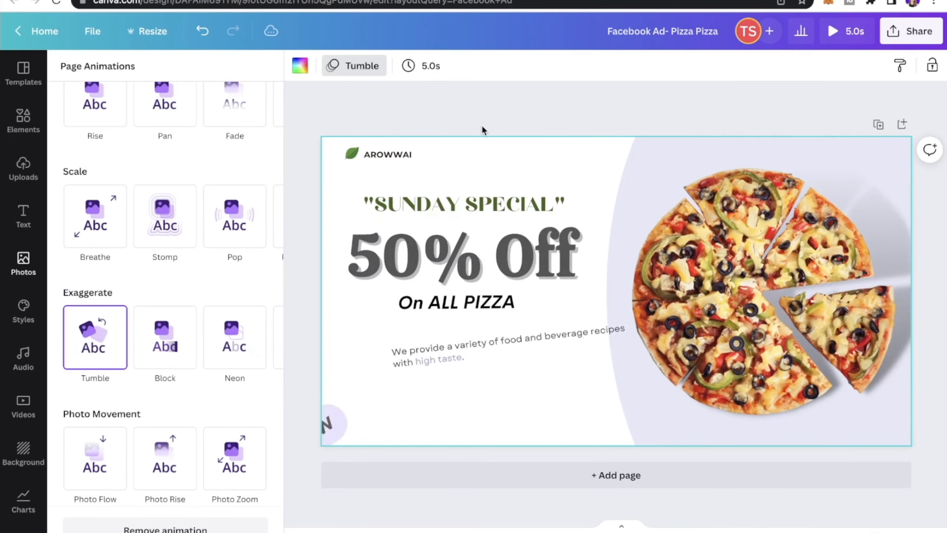
pyautogui.click(482, 131)
# Step: Try a page timing of 10.0 seconds and play a preview of the animated ad
pyautogui.click(427, 75)
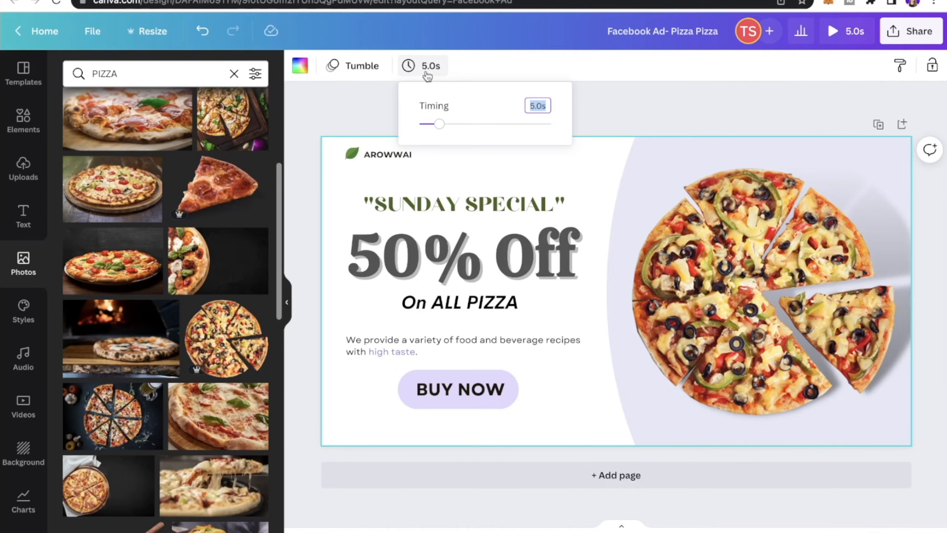
pyautogui.write('10.0')
pyautogui.press('Return')
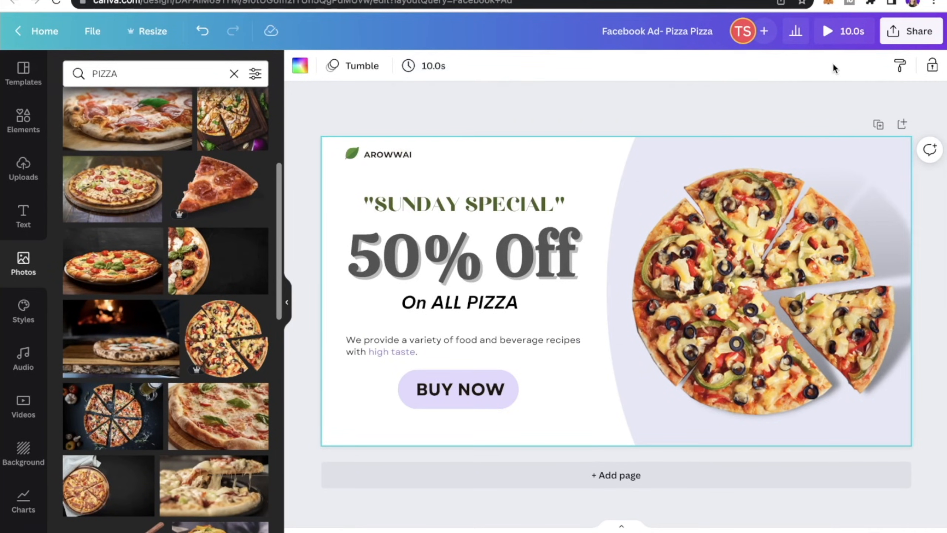
pyautogui.click(840, 37)
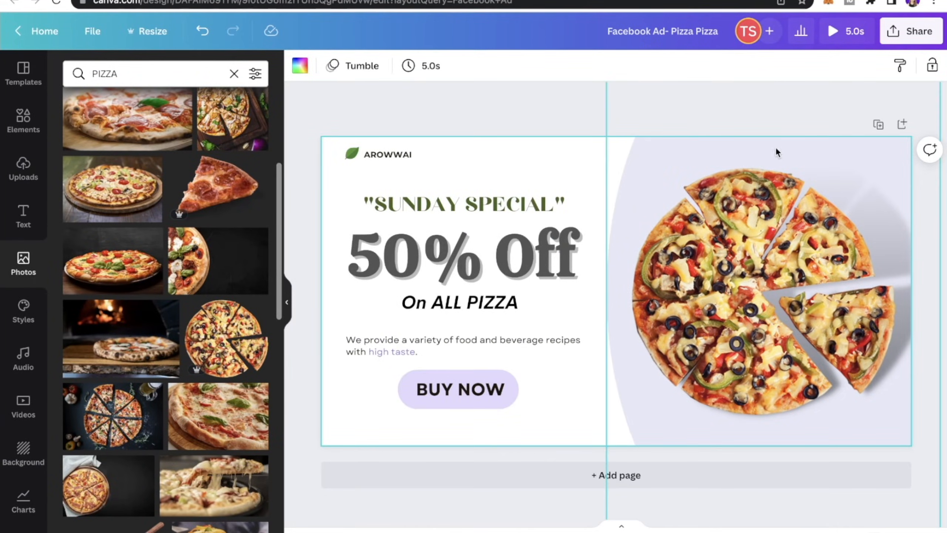
# Step: Download the animated ad as an MP4 Video file
pyautogui.click(905, 30)
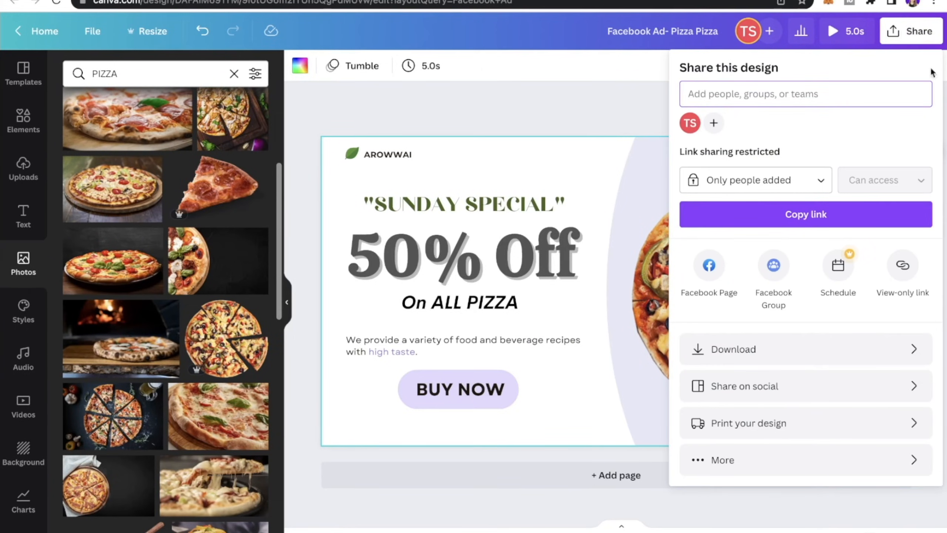
pyautogui.click(735, 345)
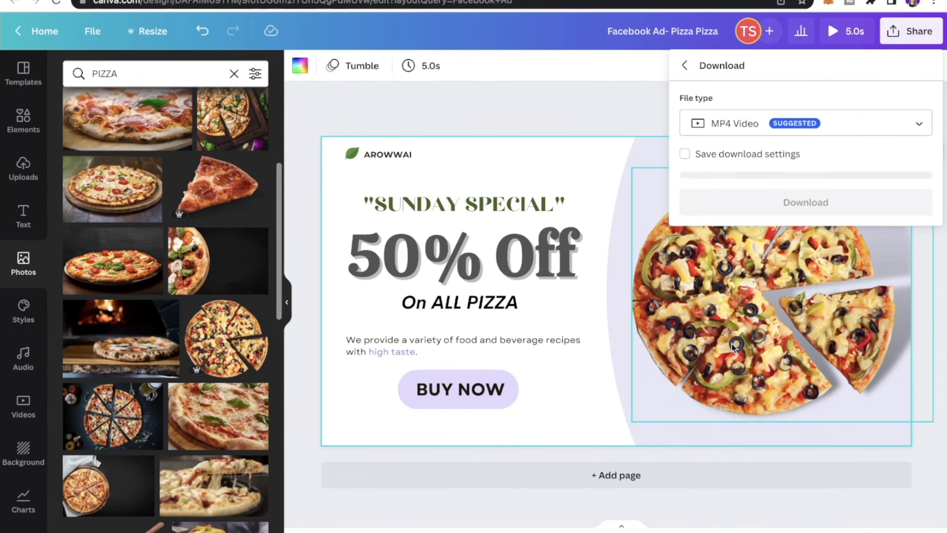
pyautogui.click(783, 120)
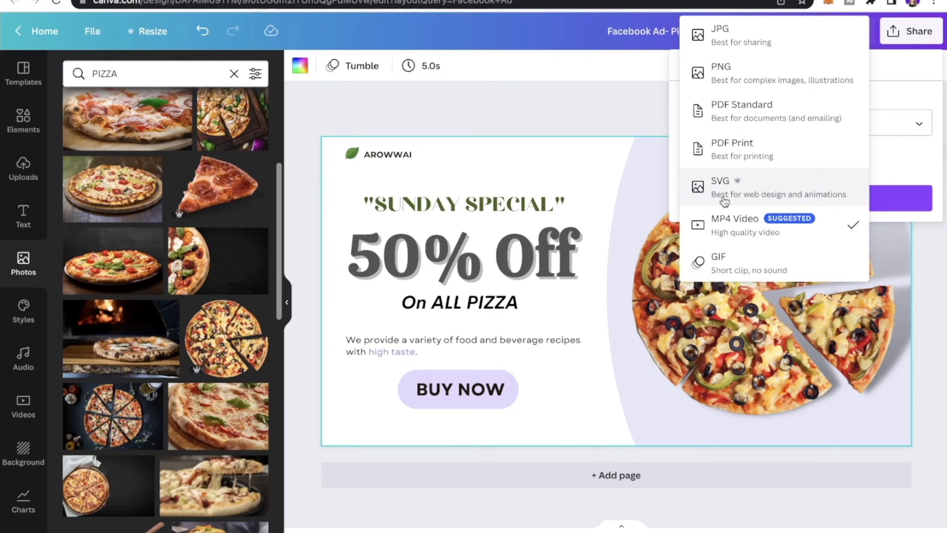
pyautogui.click(753, 228)
pyautogui.click(762, 198)
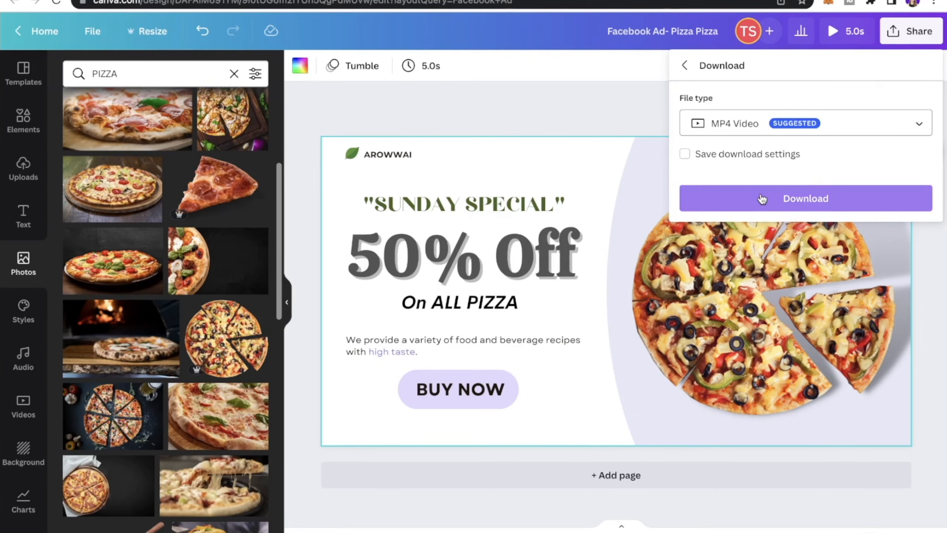
# Step: Download a static copy of the ad as a PNG file at size 1
pyautogui.click(911, 31)
pyautogui.click(821, 360)
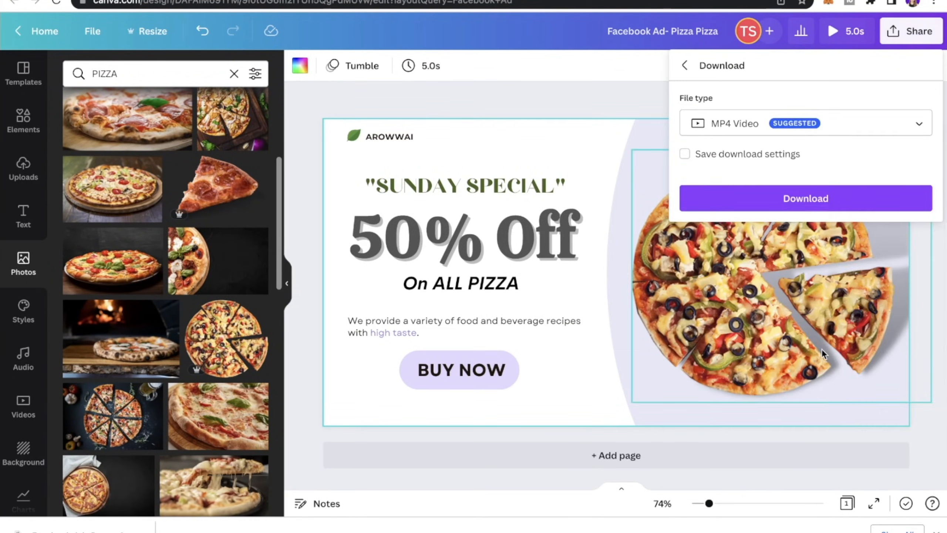
pyautogui.click(822, 128)
pyautogui.click(798, 71)
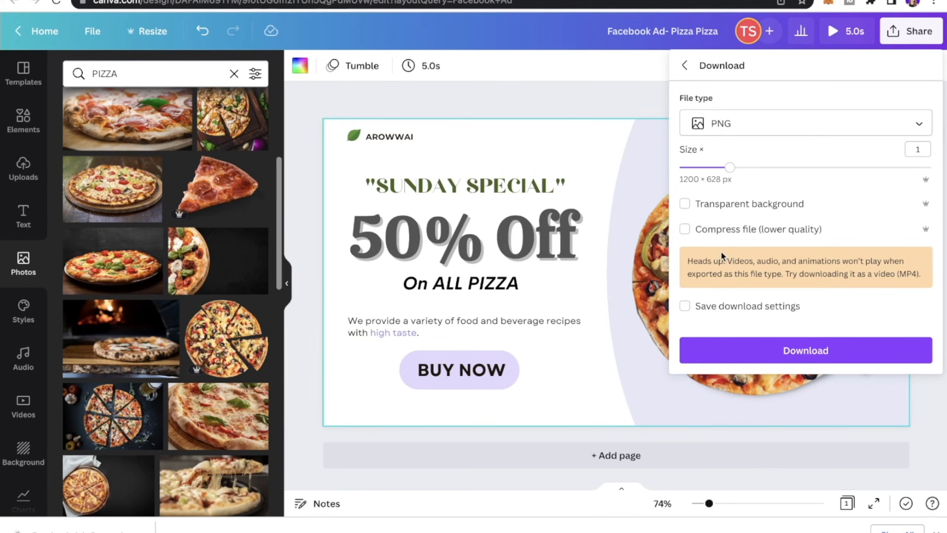
pyautogui.click(718, 351)
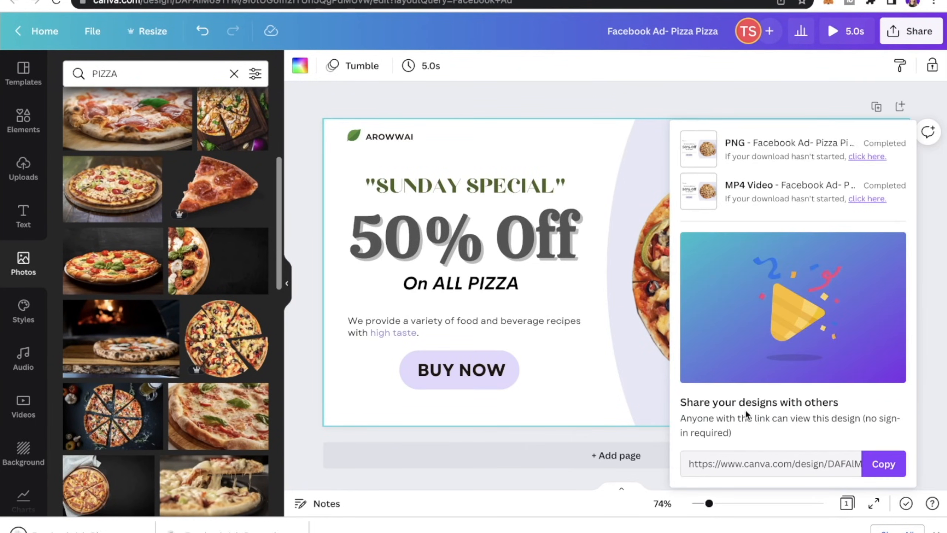
# Step: Open the downloaded "Facebook Ad- Pizza Pizza.mp4" and play it full screen to check the animation
pyautogui.click(221, 531)
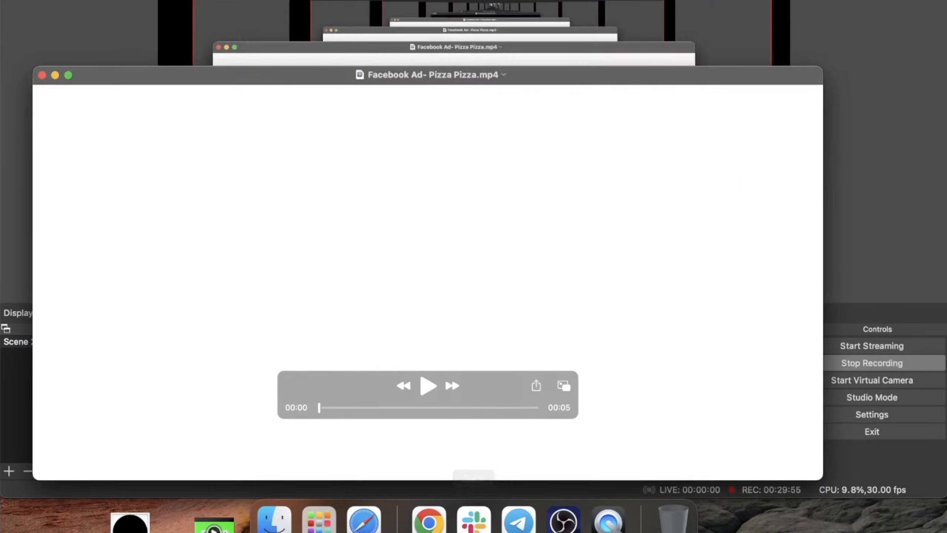
pyautogui.click(68, 75)
pyautogui.press('space')
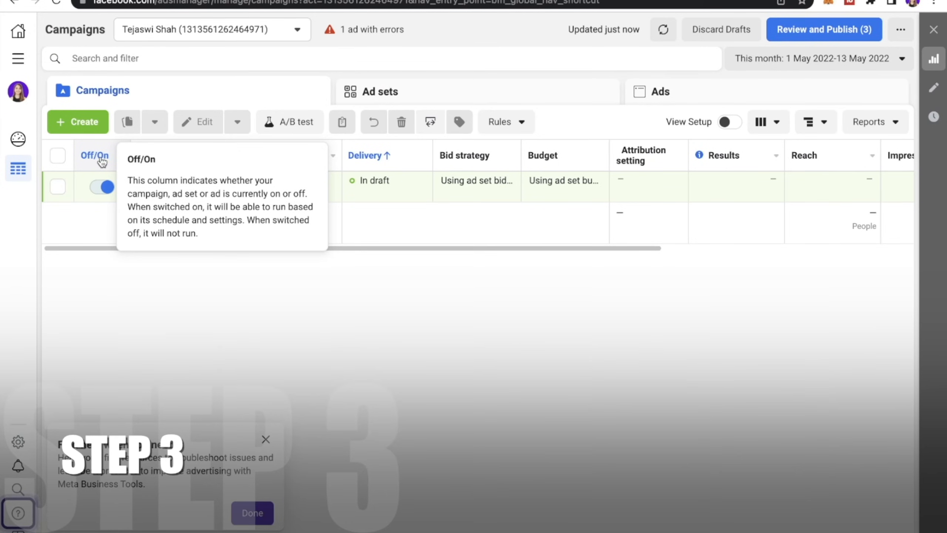
# Step: In Facebook Ads Manager, create a new campaign with the Reach objective
pyautogui.click(77, 122)
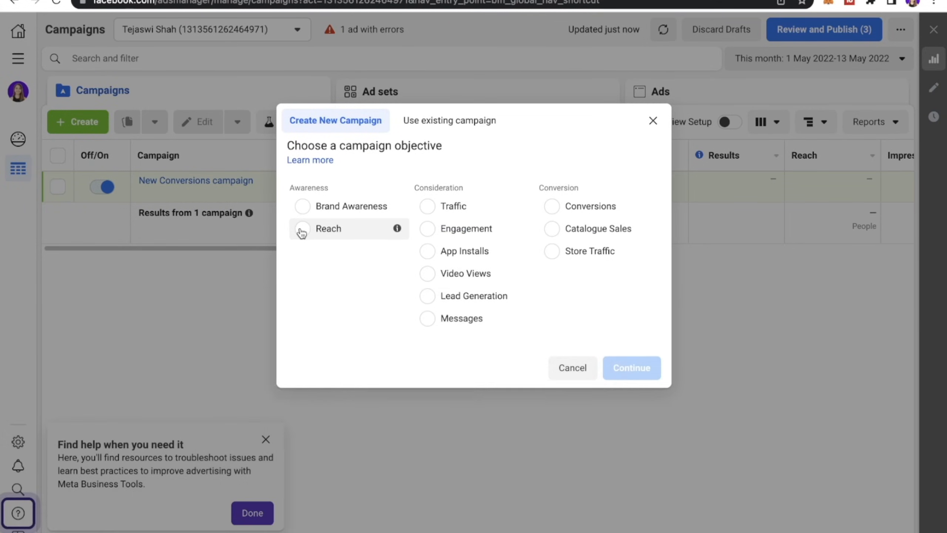
pyautogui.click(302, 228)
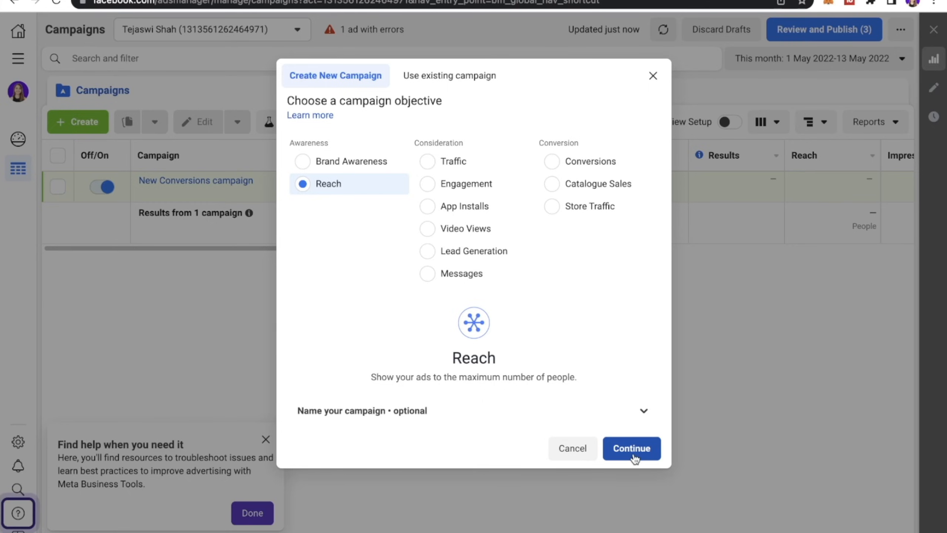
pyautogui.click(632, 449)
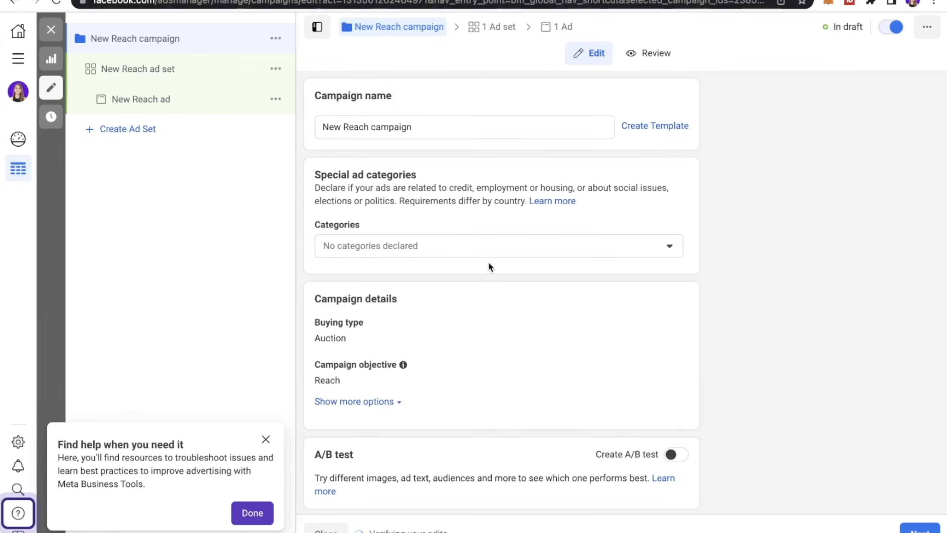
# Step: Name the campaign "Pizza Pizza Ad" and continue to its ad set settings
pyautogui.click(436, 130)
pyautogui.moveTo(436, 131); pyautogui.dragTo(322, 67)
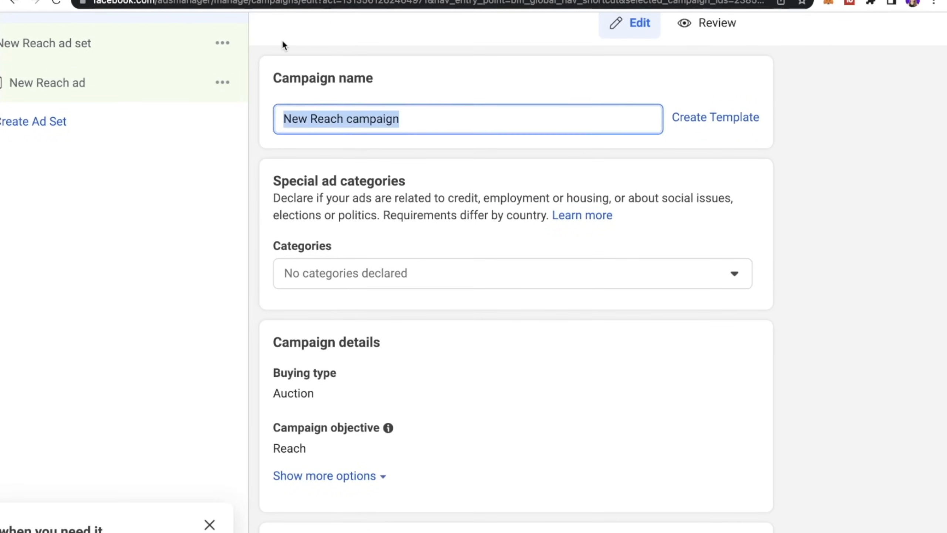
pyautogui.write('Pizza Pizz')
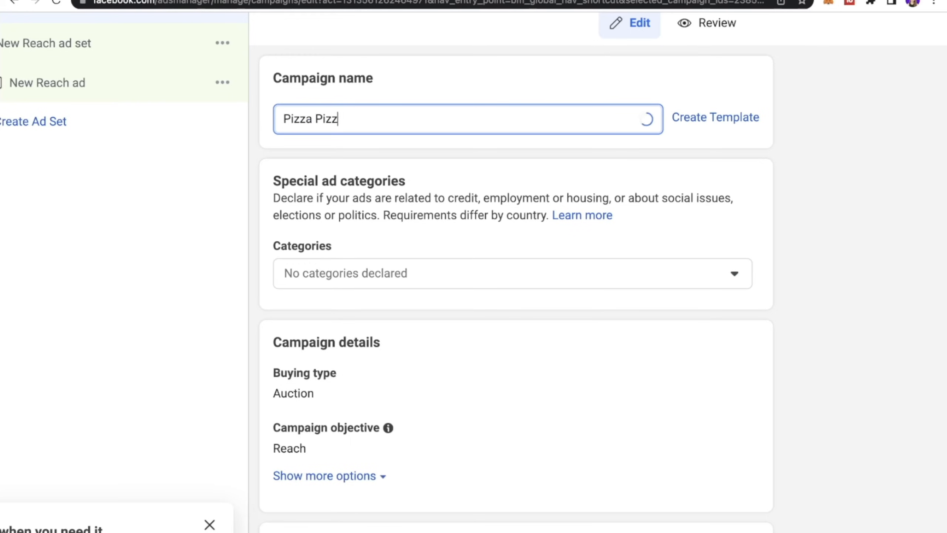
pyautogui.write('a Ad')
pyautogui.scroll(-3, 201, 336)
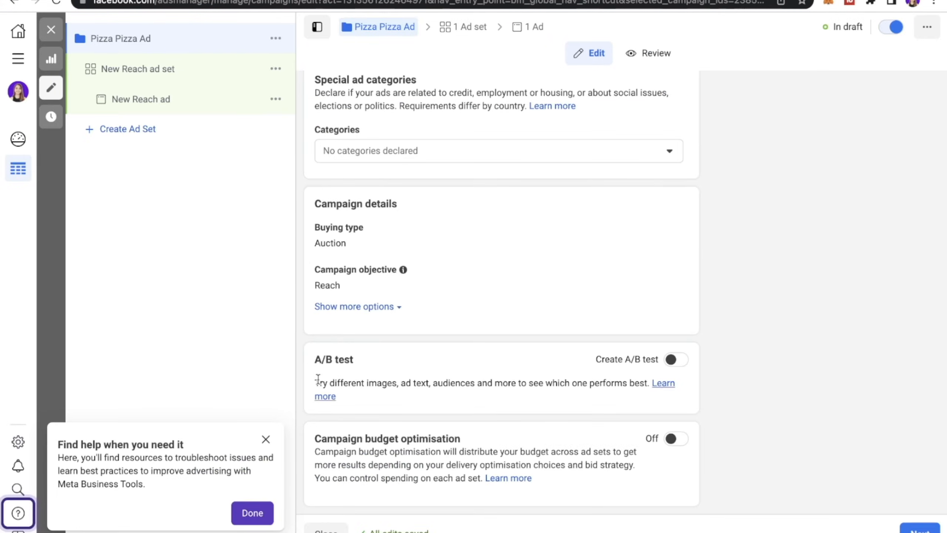
pyautogui.click(920, 529)
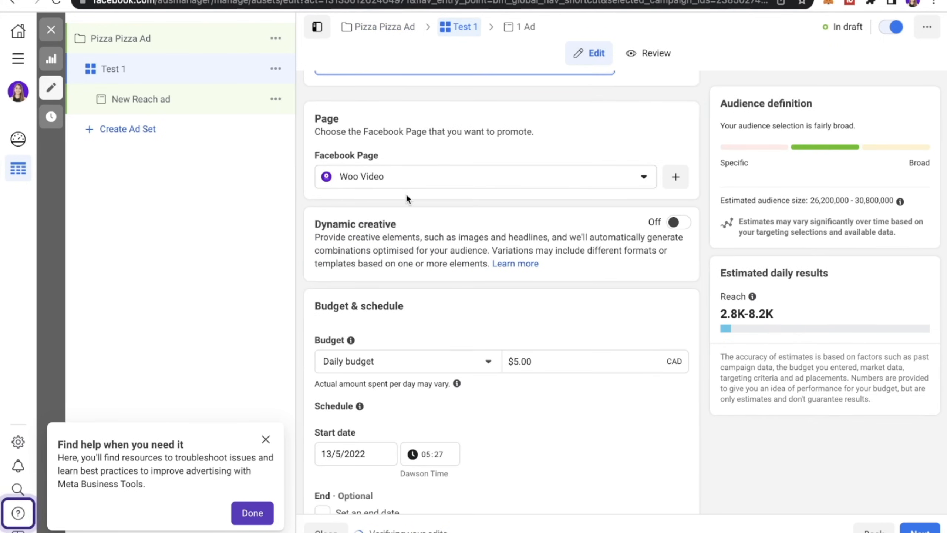
# Step: Review the Test 1 ad set's Page, budget, schedule and audience settings, including location, age, gender, targeting and languages
pyautogui.scroll(-1, 405, 194)
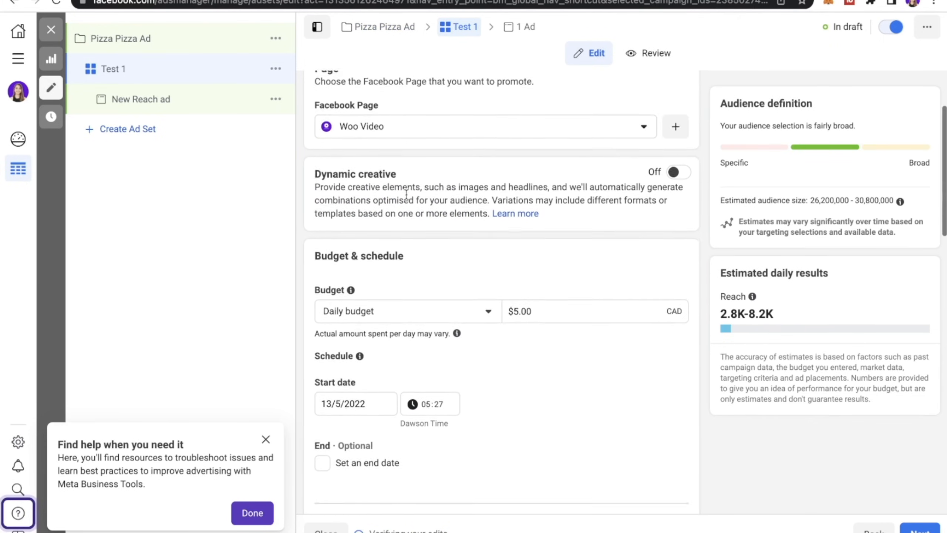
pyautogui.scroll(-3, 406, 194)
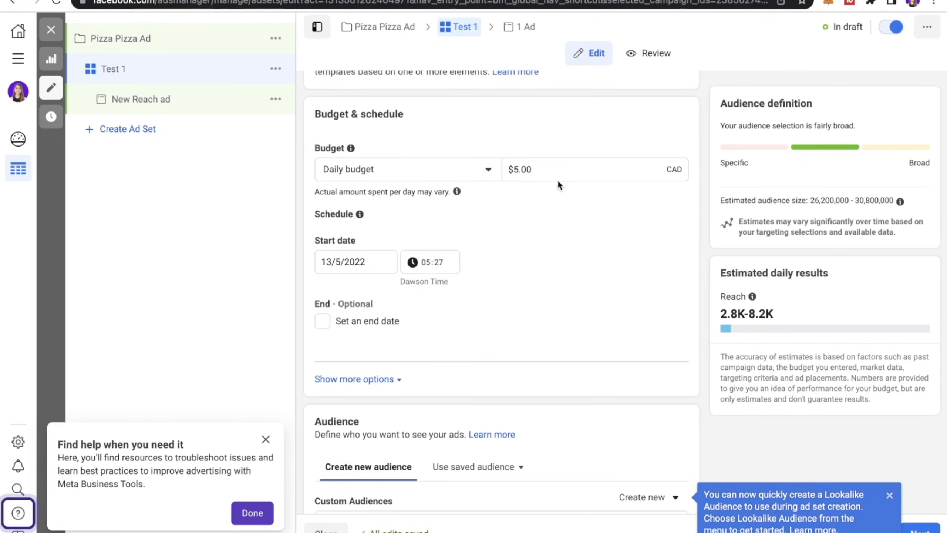
pyautogui.scroll(-1, 345, 186)
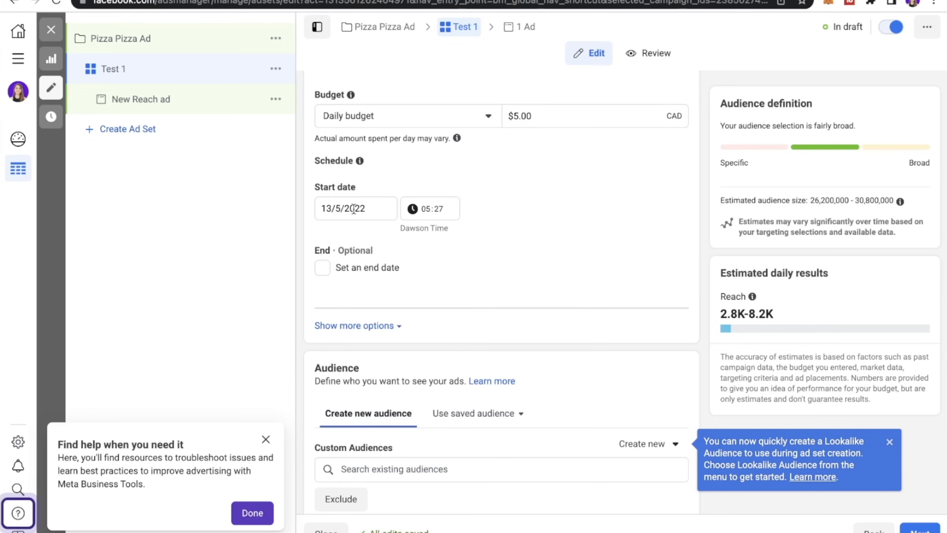
pyautogui.scroll(3, 354, 208)
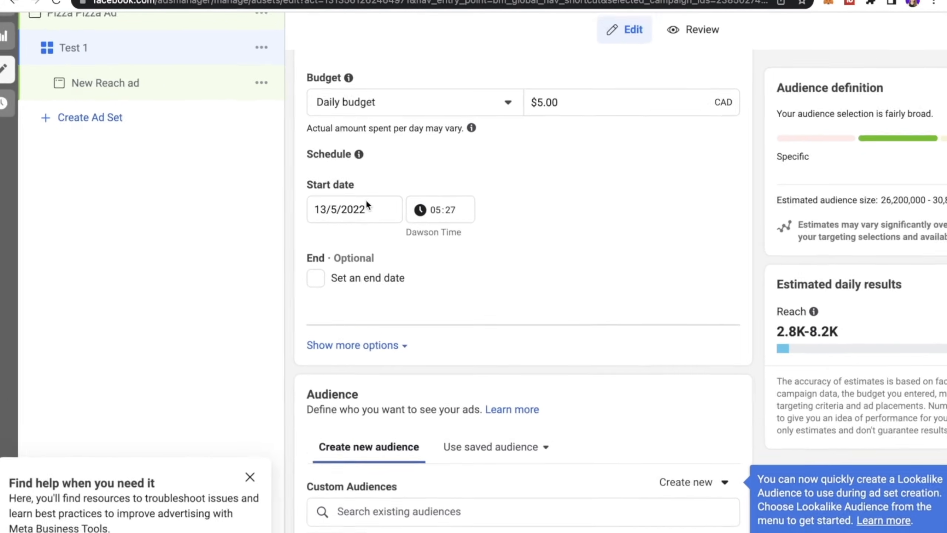
pyautogui.scroll(-8, 363, 246)
pyautogui.hscroll(2, 350, 290)
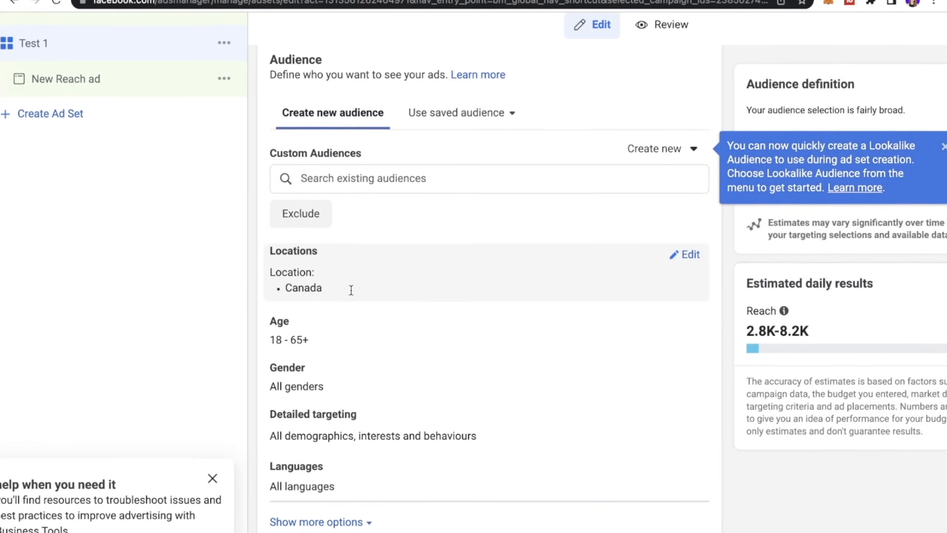
pyautogui.hscroll(1, 351, 290)
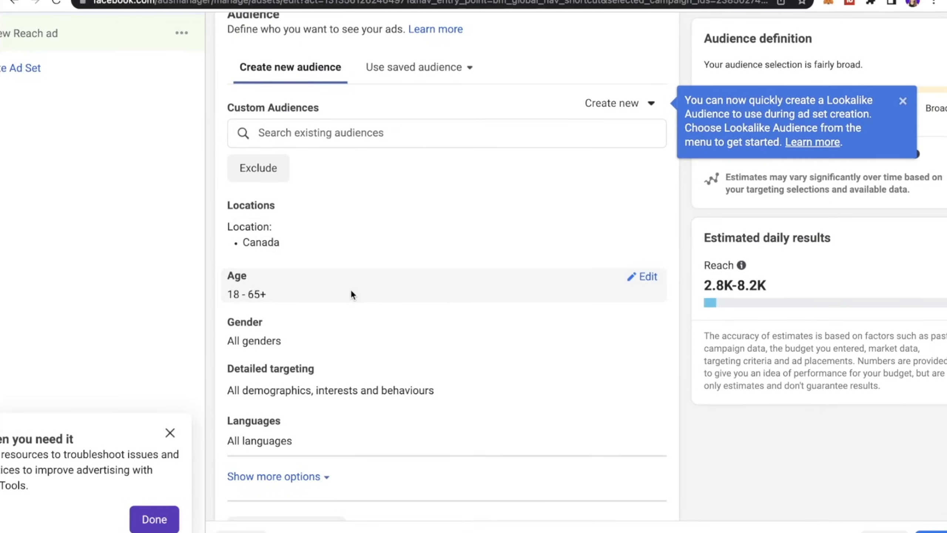
pyautogui.scroll(-1, 351, 293)
pyautogui.scroll(2, 350, 293)
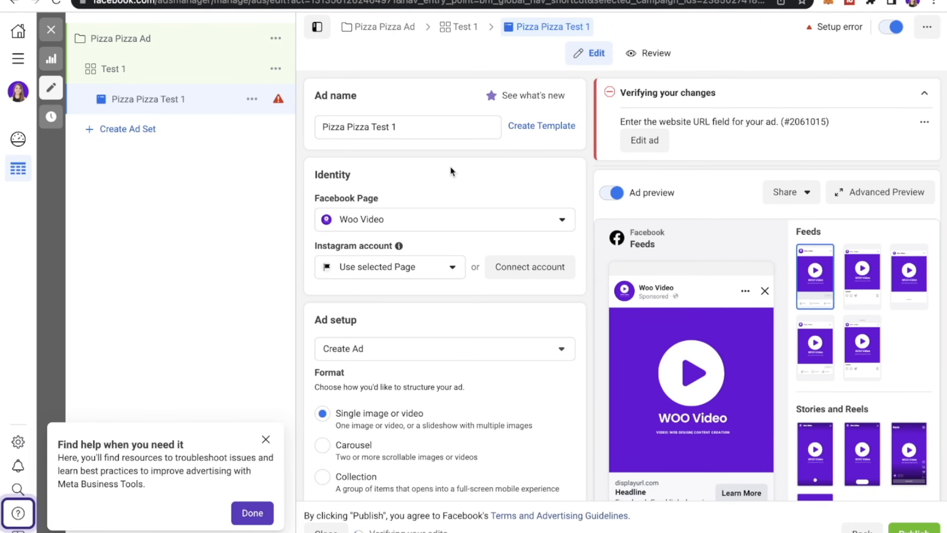
# Step: Choose Woo Video as the Facebook Page for the Pizza Pizza Test 1 ad
pyautogui.click(382, 220)
pyautogui.click(379, 313)
pyautogui.scroll(-3, 405, 235)
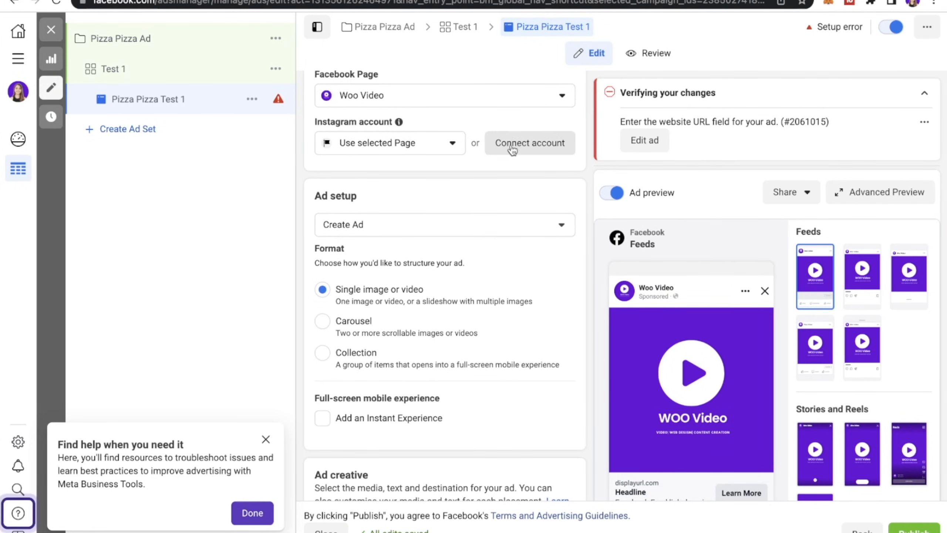
pyautogui.scroll(-2, 512, 149)
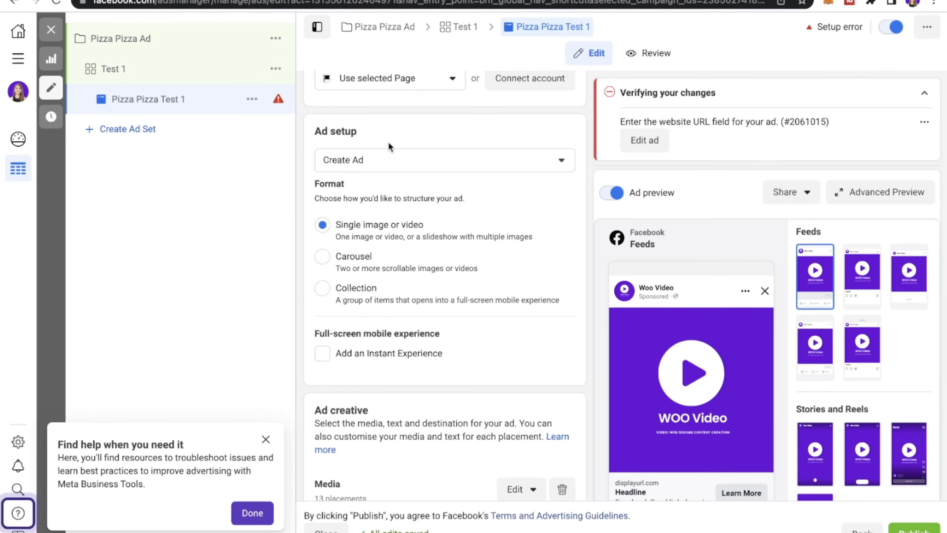
# Step: Try the Carousel and Collection formats for the ad, and return it to Single image or video
pyautogui.scroll(-1, 383, 202)
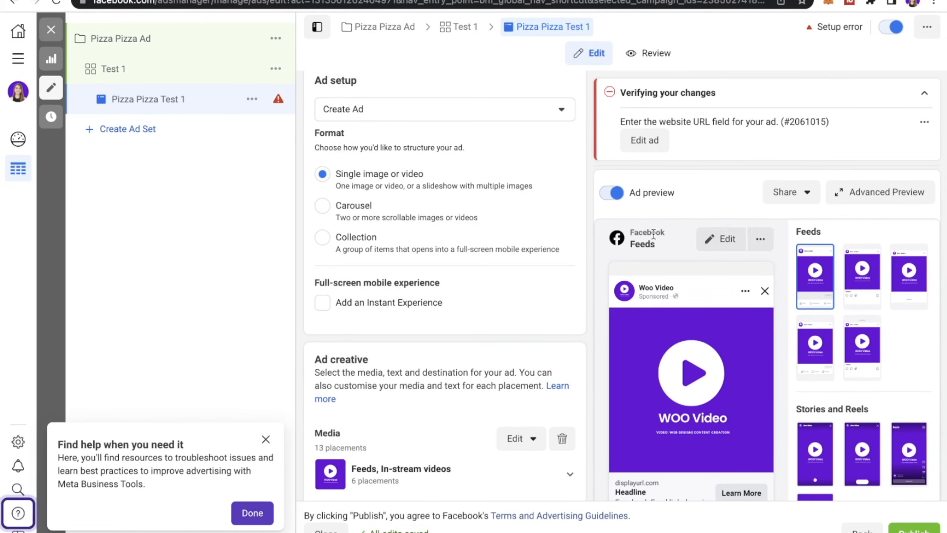
pyautogui.click(322, 206)
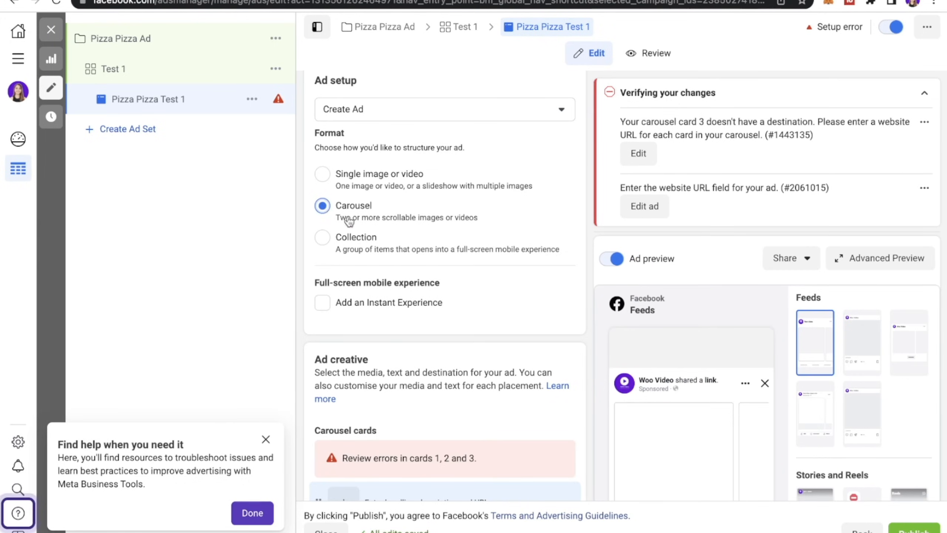
pyautogui.click(322, 238)
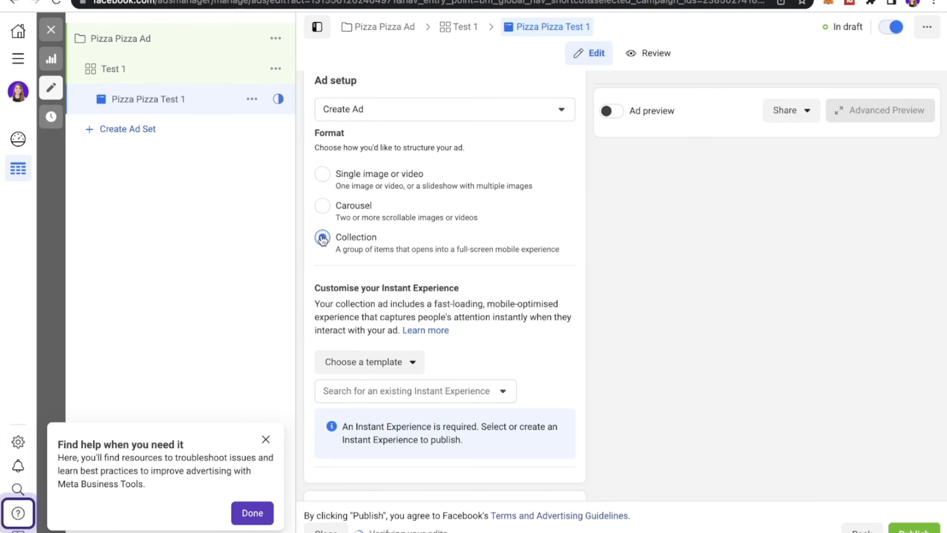
pyautogui.click(322, 174)
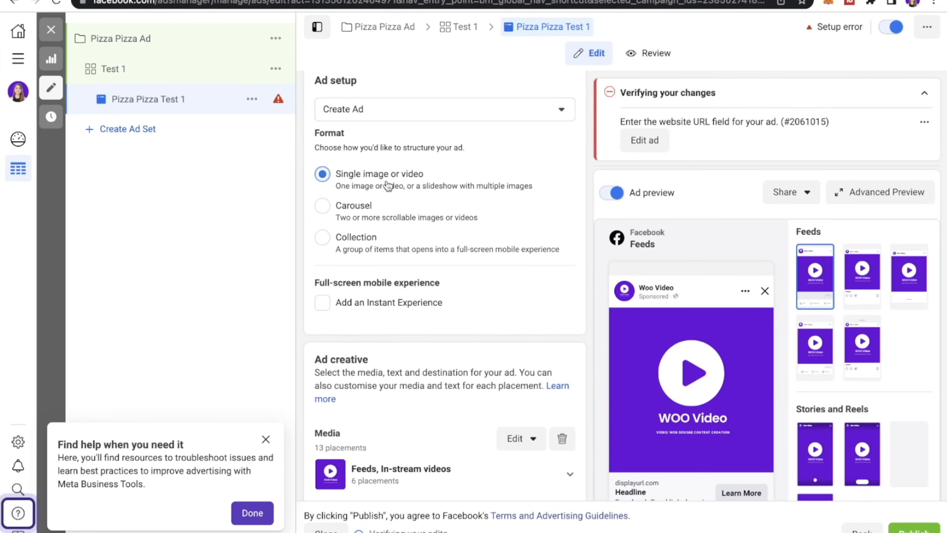
# Step: Change the ad creative's media by uploading "Facebook Ad- Pizza Pizza.png" from the Downloads folder
pyautogui.scroll(-5, 450, 167)
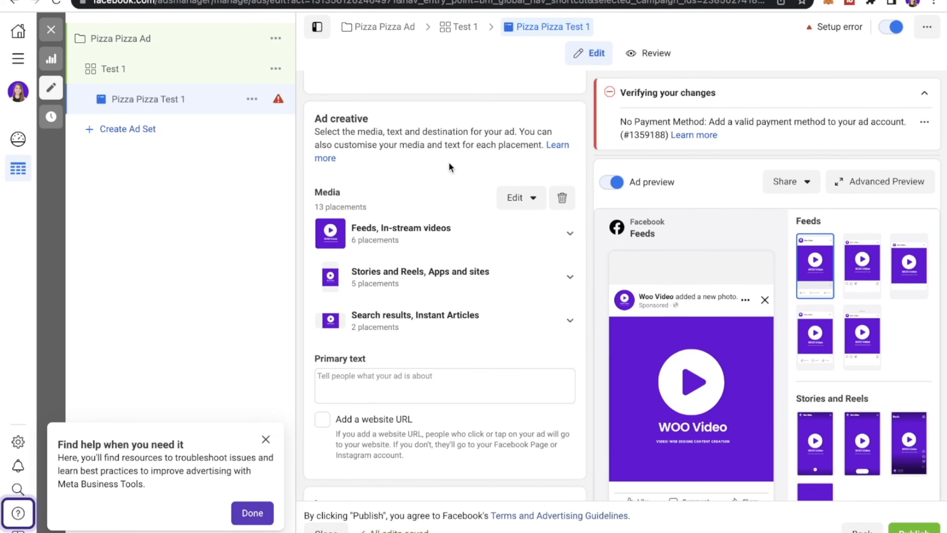
pyautogui.click(520, 197)
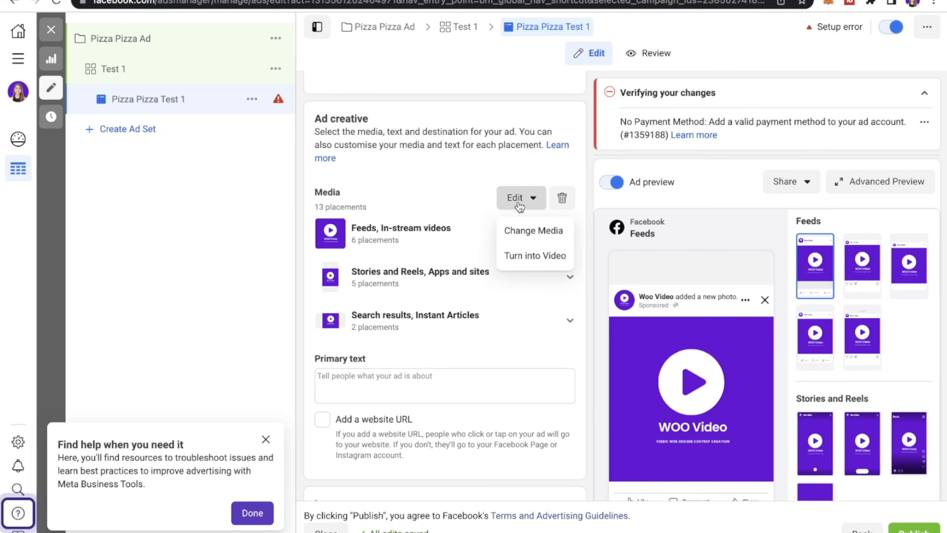
pyautogui.click(529, 231)
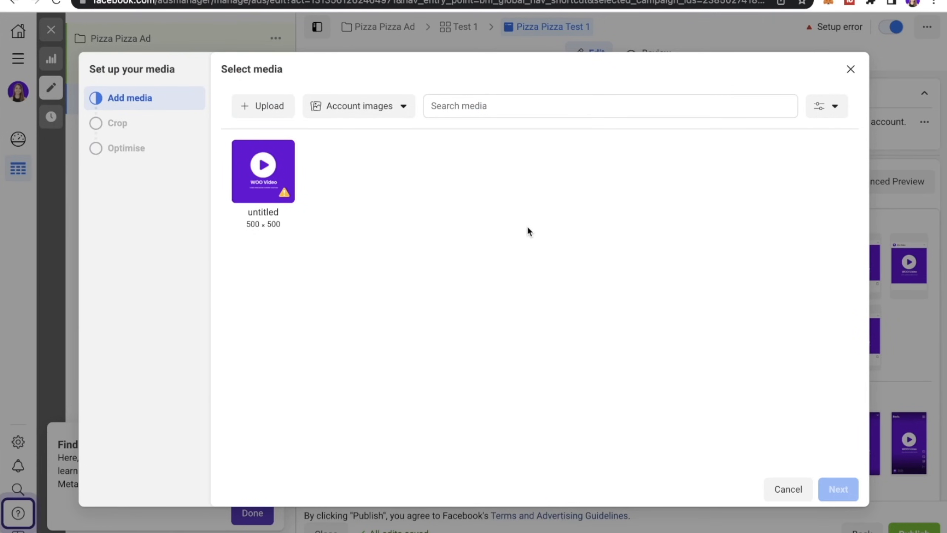
pyautogui.click(282, 112)
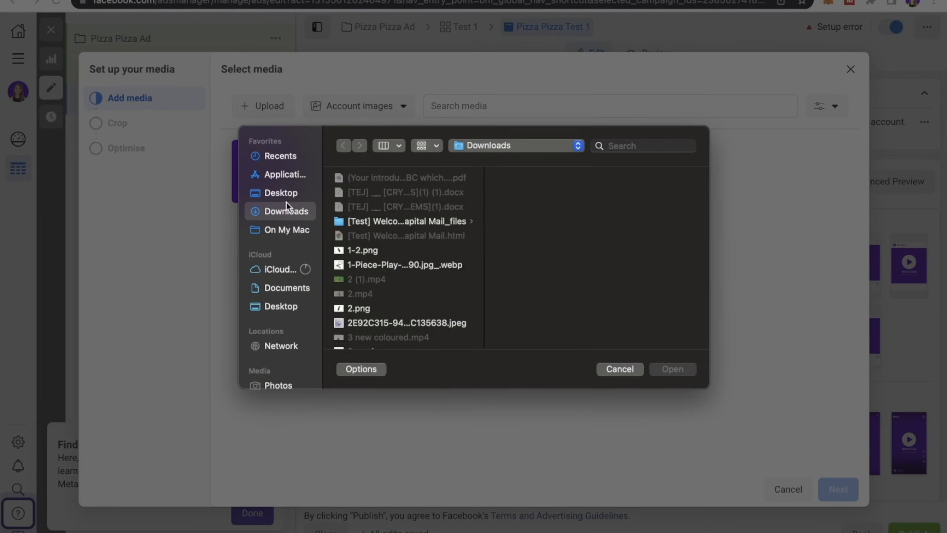
pyautogui.click(414, 263)
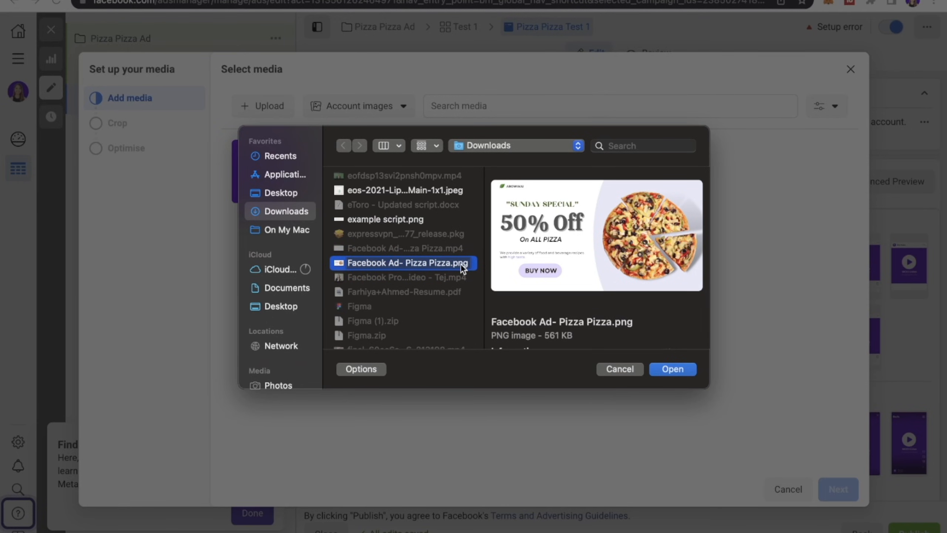
pyautogui.click(672, 368)
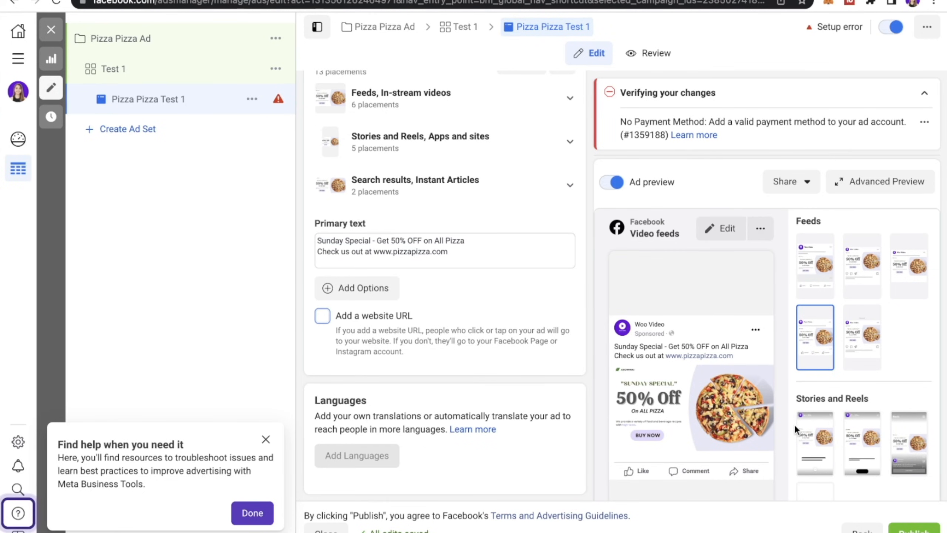
# Step: Preview the ad in several feed placements, including Facebook Feeds and Instagram feed, and close the enlarged Mobile News Feed preview
pyautogui.scroll(-2, 689, 391)
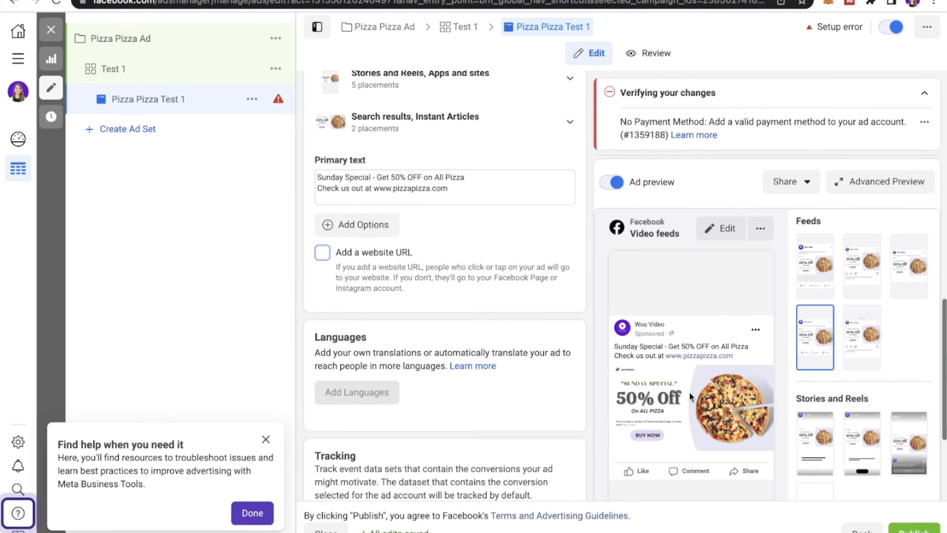
pyautogui.click(862, 336)
pyautogui.click(805, 257)
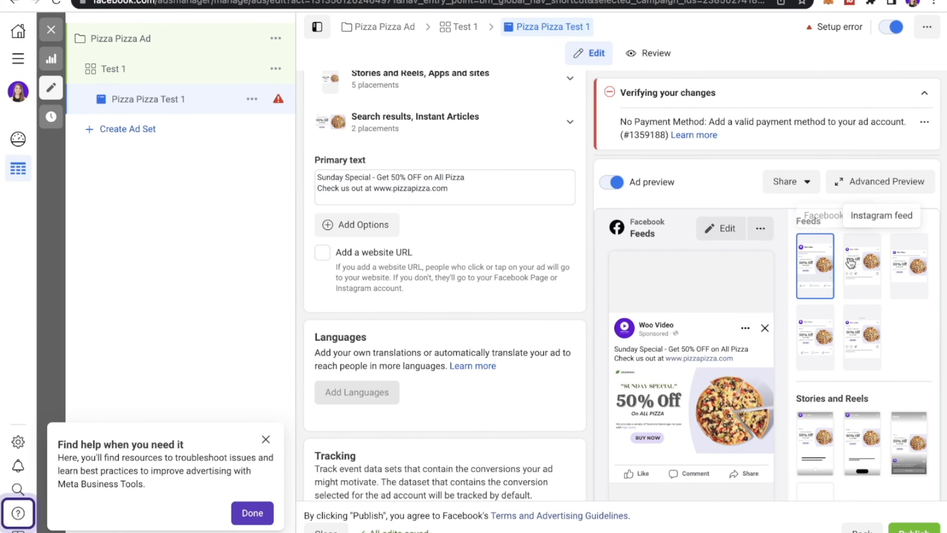
pyautogui.click(870, 261)
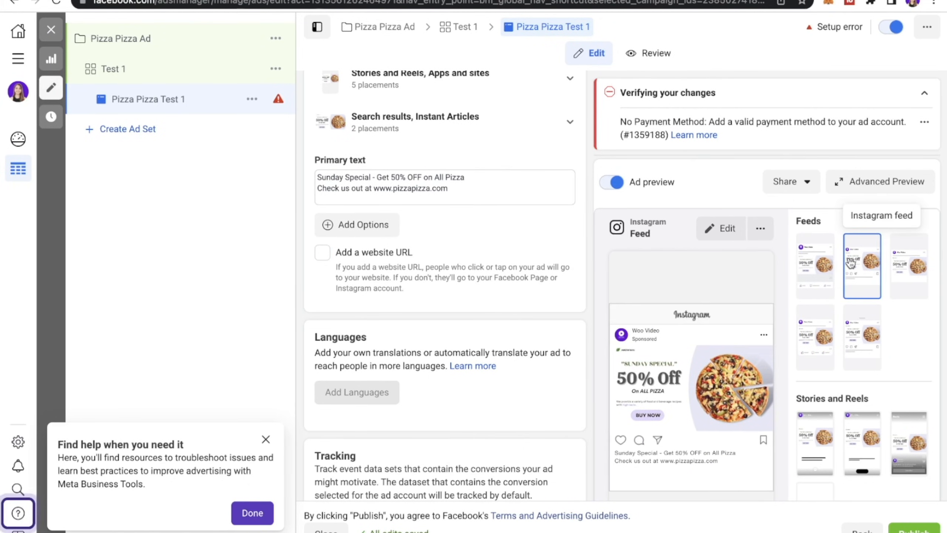
pyautogui.click(909, 265)
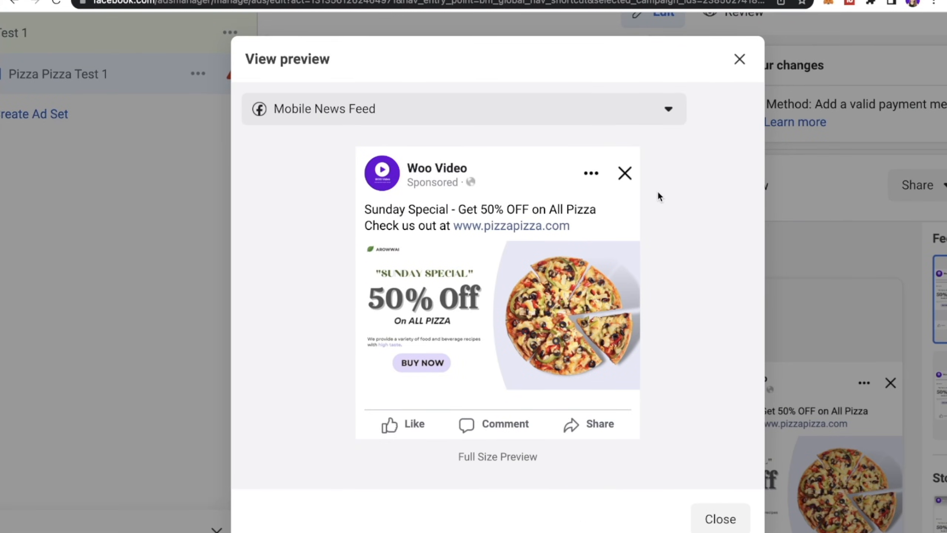
pyautogui.click(739, 58)
# Step: Look over the ad's language and tracking settings, and expand the Facebook Feeds preview to inspect the ad at full size
pyautogui.scroll(-8, 383, 433)
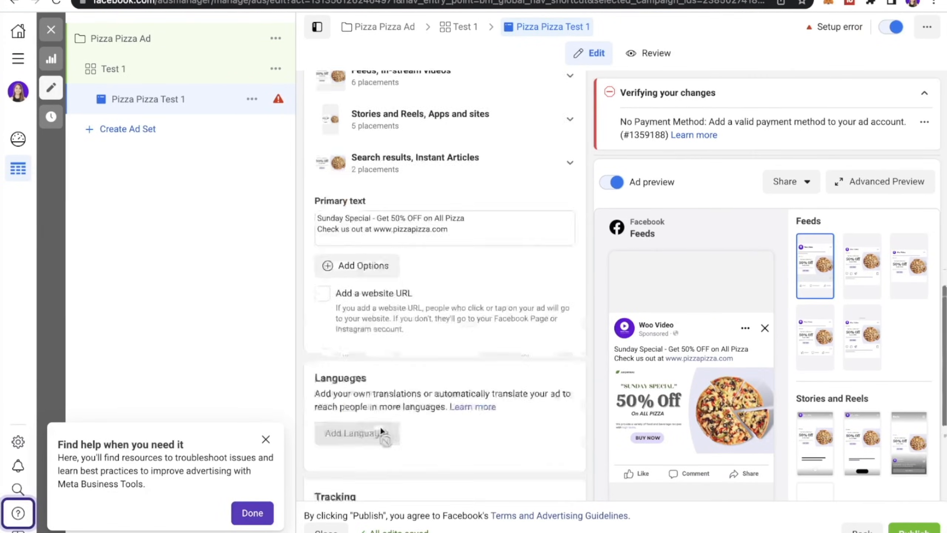
pyautogui.moveTo(386, 344)
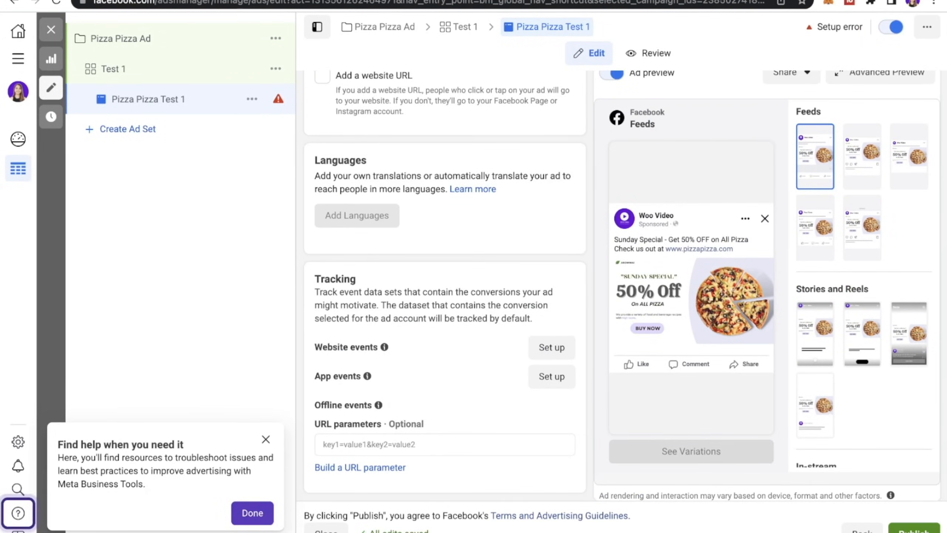
pyautogui.scroll(4, 656, 237)
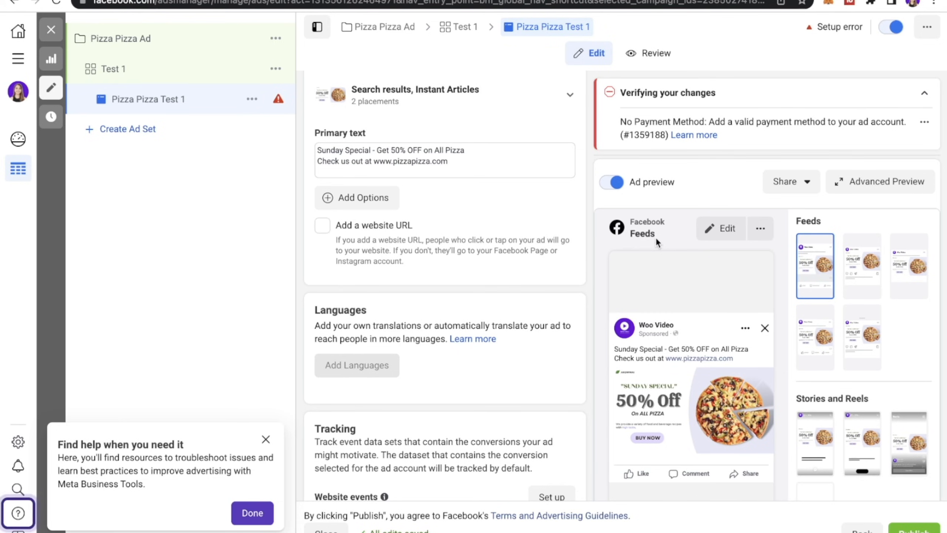
pyautogui.click(761, 230)
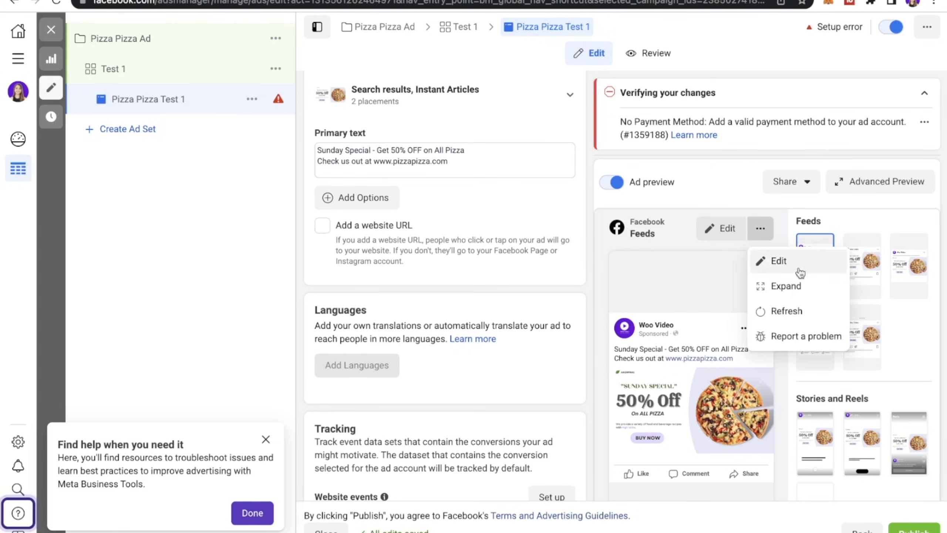
pyautogui.click(781, 280)
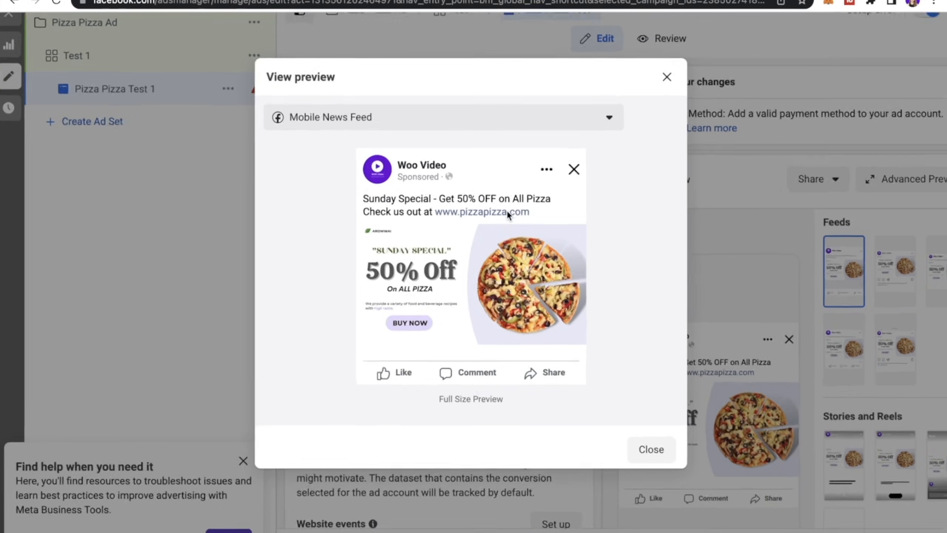
pyautogui.scroll(2, 507, 210)
pyautogui.hscroll(-1, 507, 211)
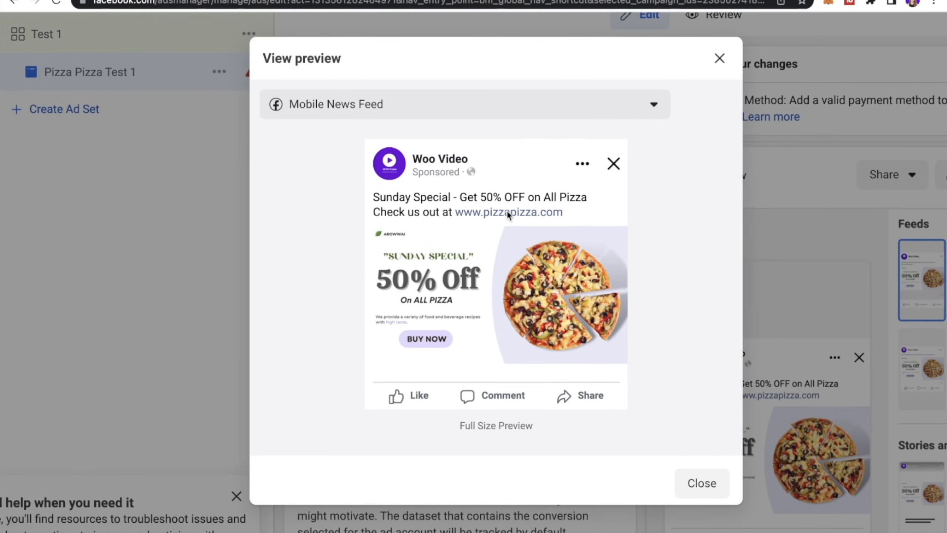
pyautogui.scroll(1, 506, 210)
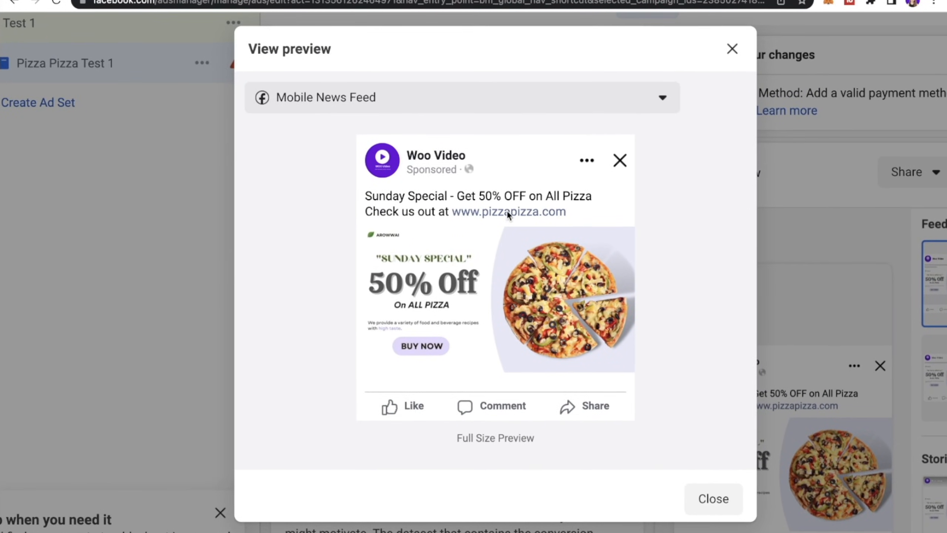